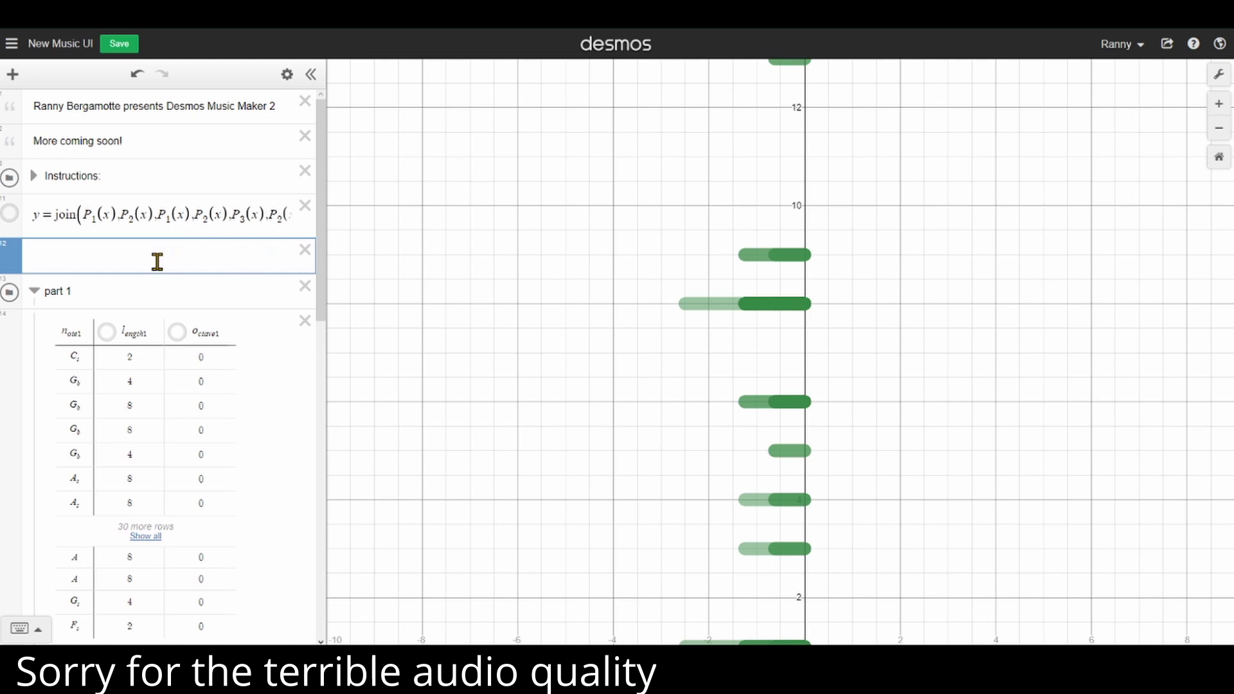
Add trial lists a = [2,2] and b = [ below part 1, then delete both.
scroll(172, 210, down, 3)
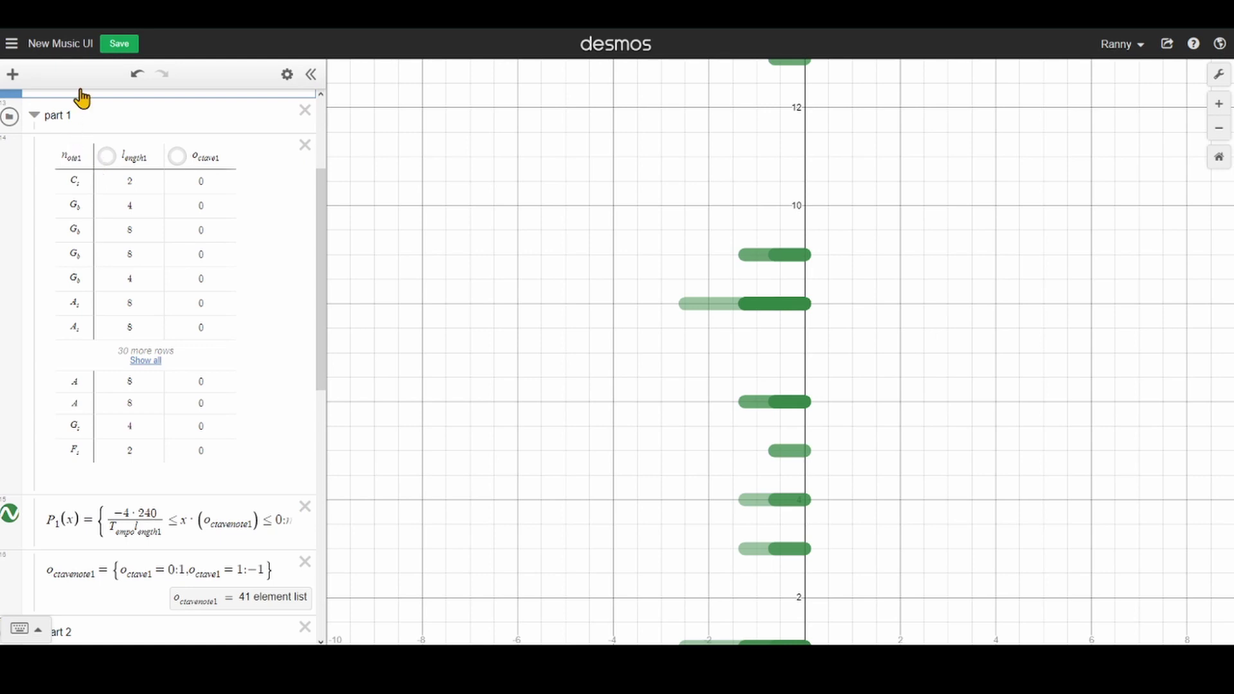
click(109, 117)
key(Return)
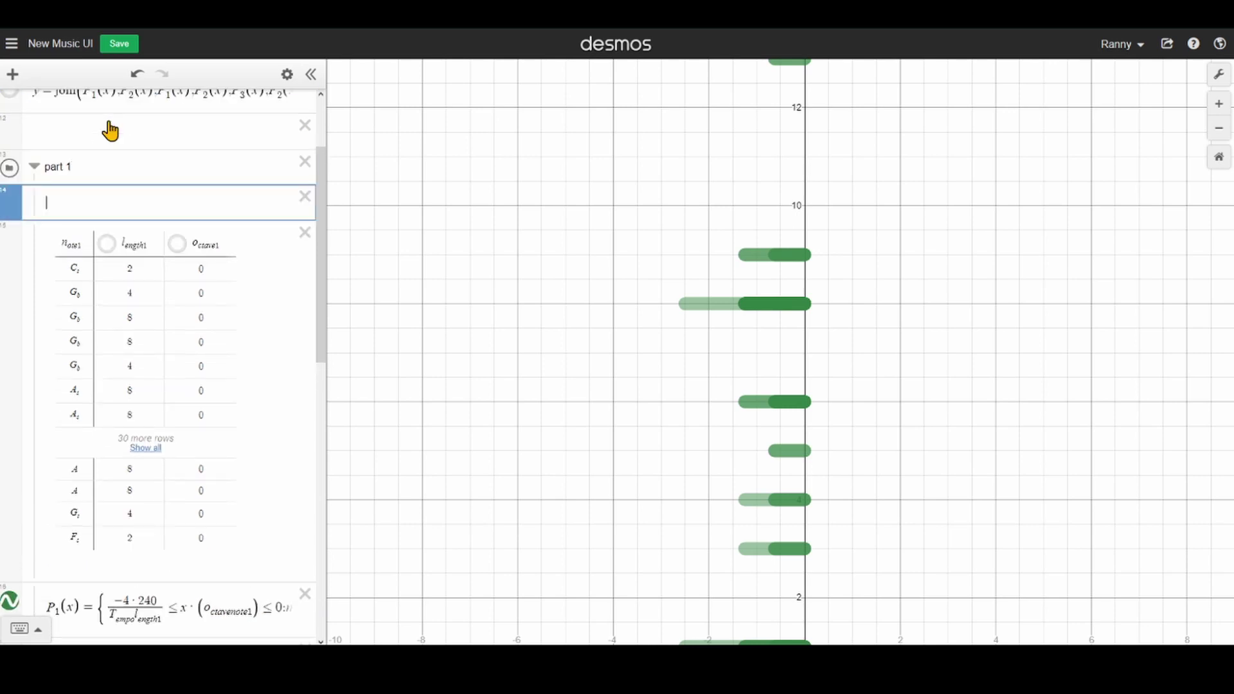
text(a[)
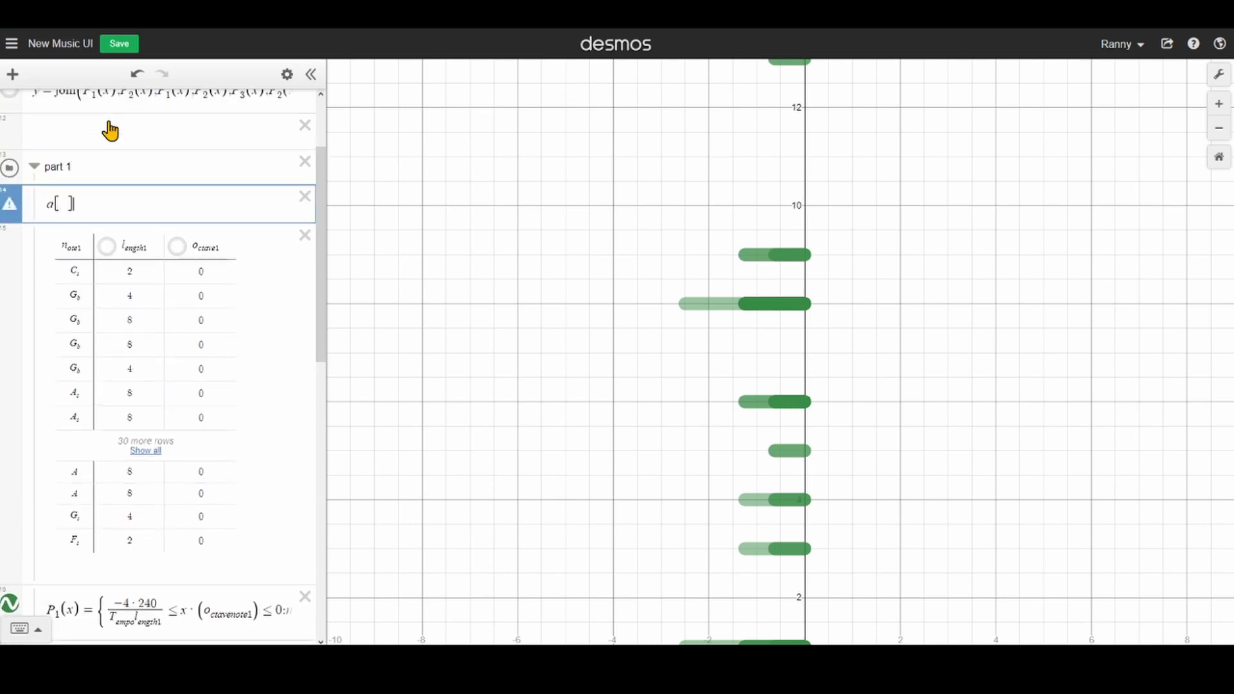
key(Left)
text(= [)
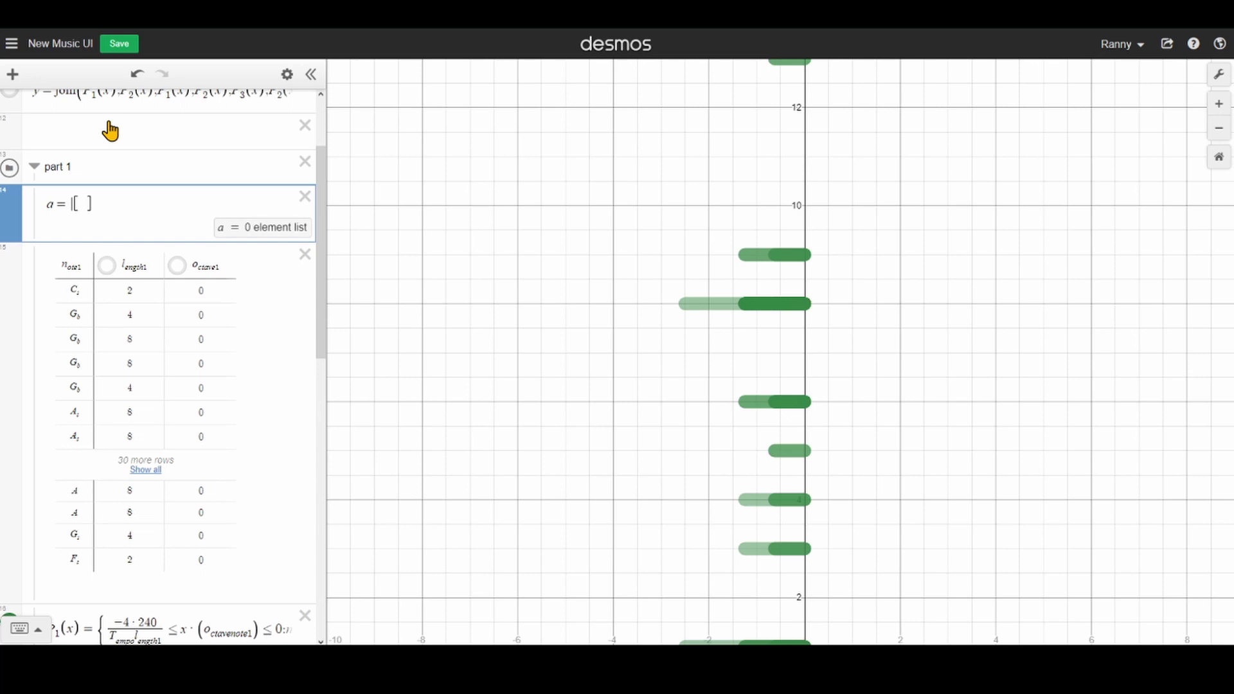
text(2,2)
key(Return)
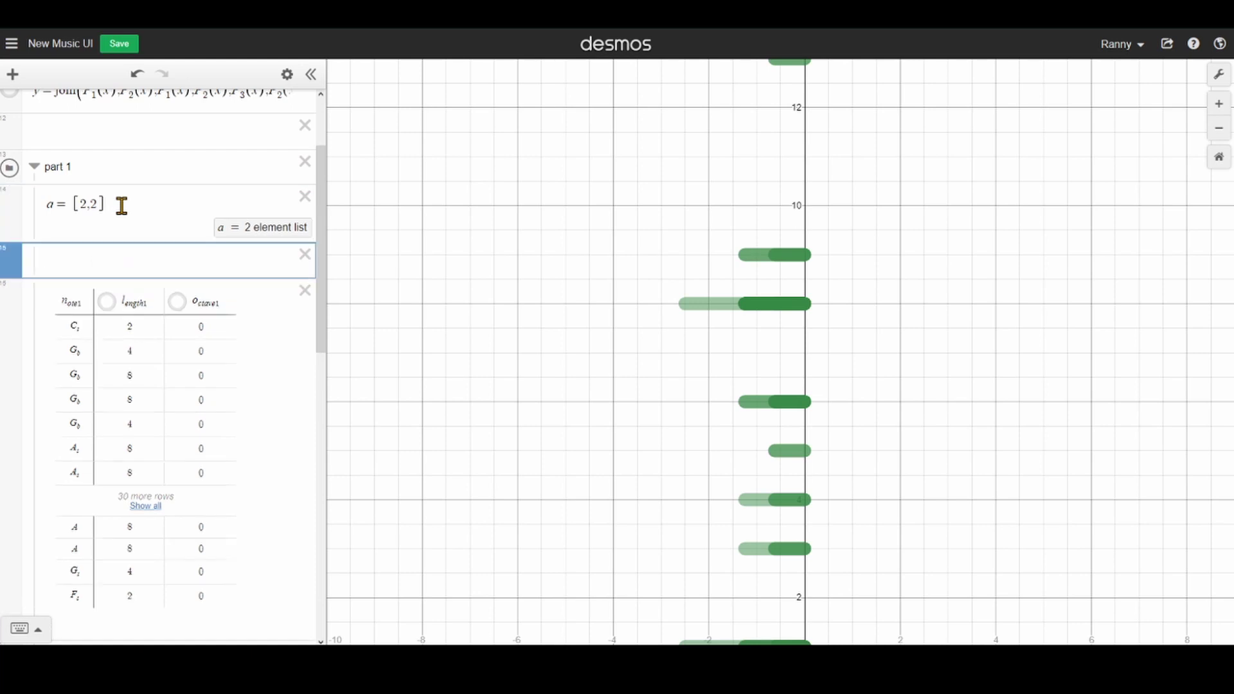
text(b=[)
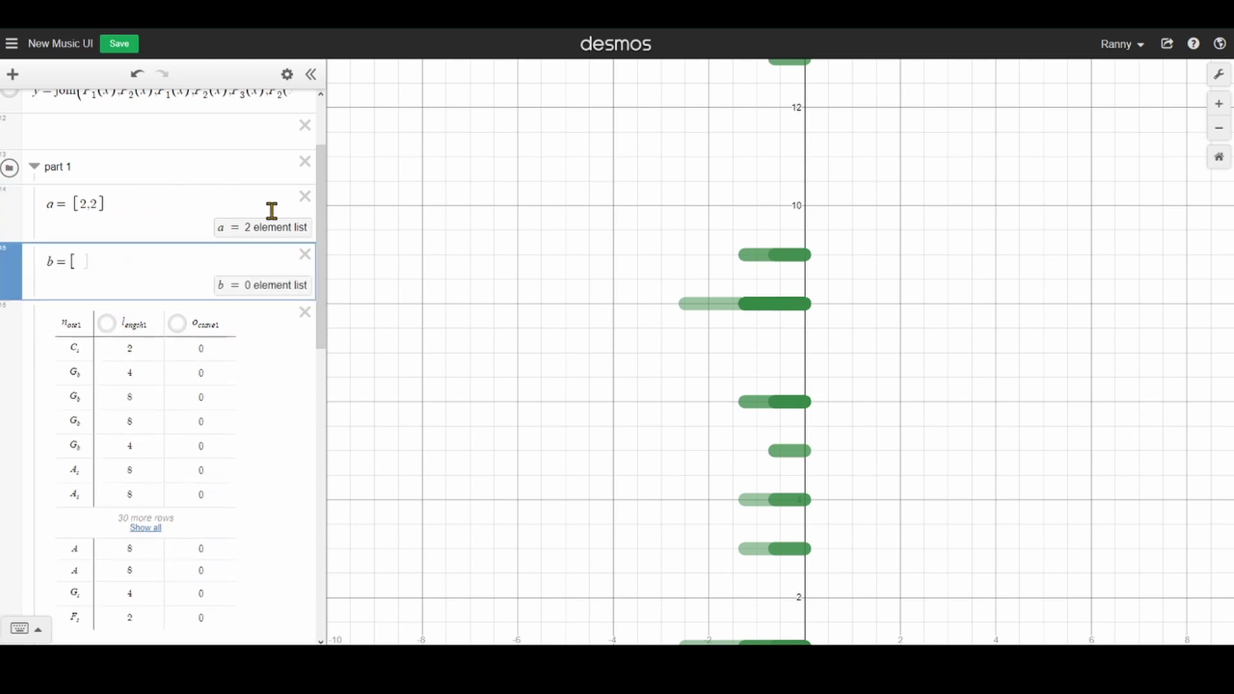
click(305, 196)
click(291, 201)
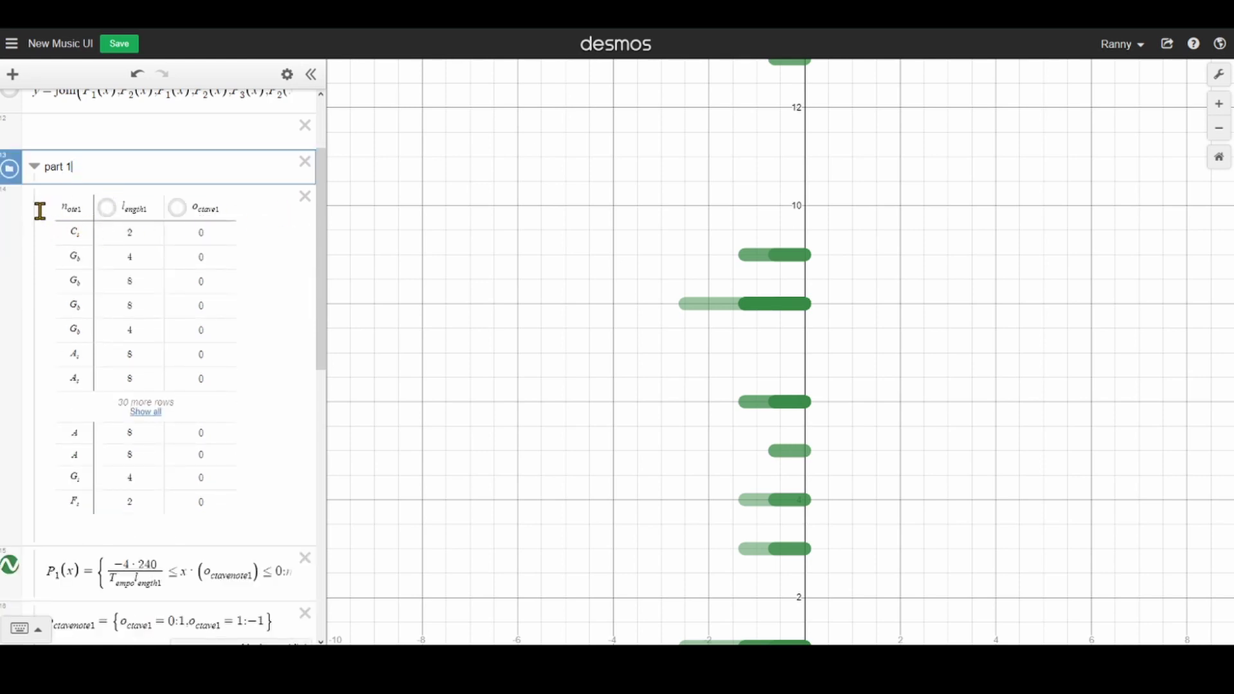
Toggle plotting of the length column on and off, then select the first note cell.
click(107, 207)
click(106, 207)
click(130, 207)
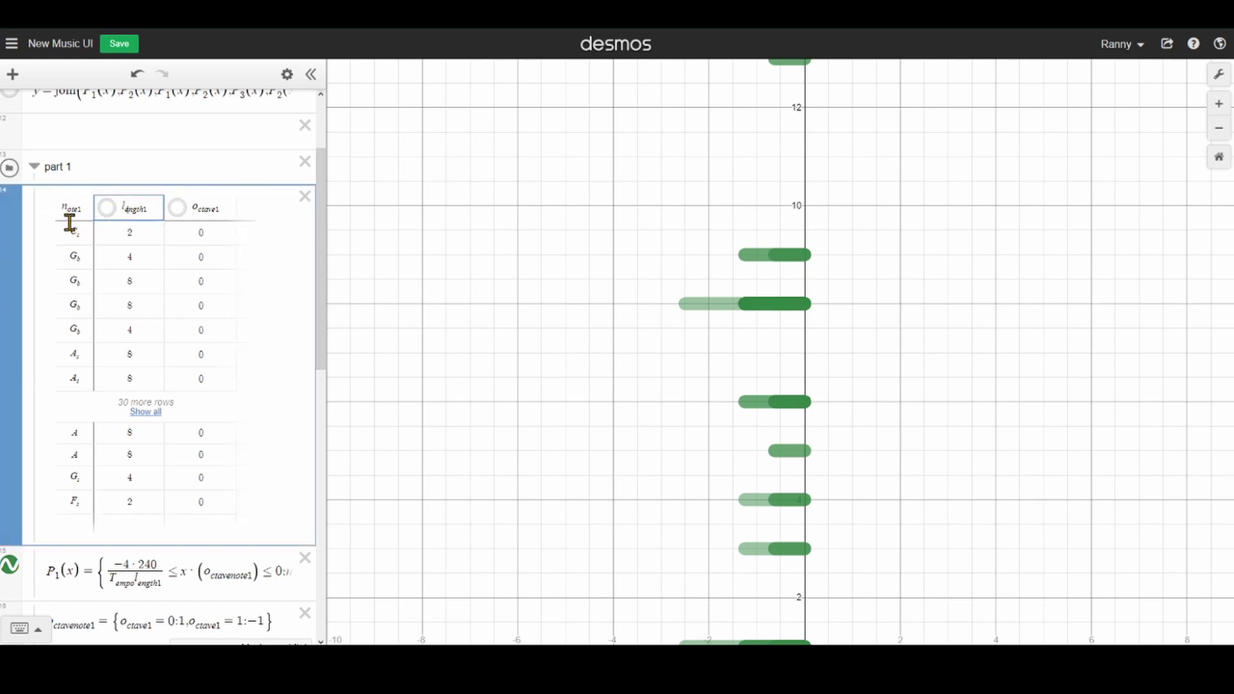
click(88, 231)
Expand the Notes folder and select the F_b variable, whose value is 1.
scroll(104, 295, down, 10)
scroll(104, 295, up, 10)
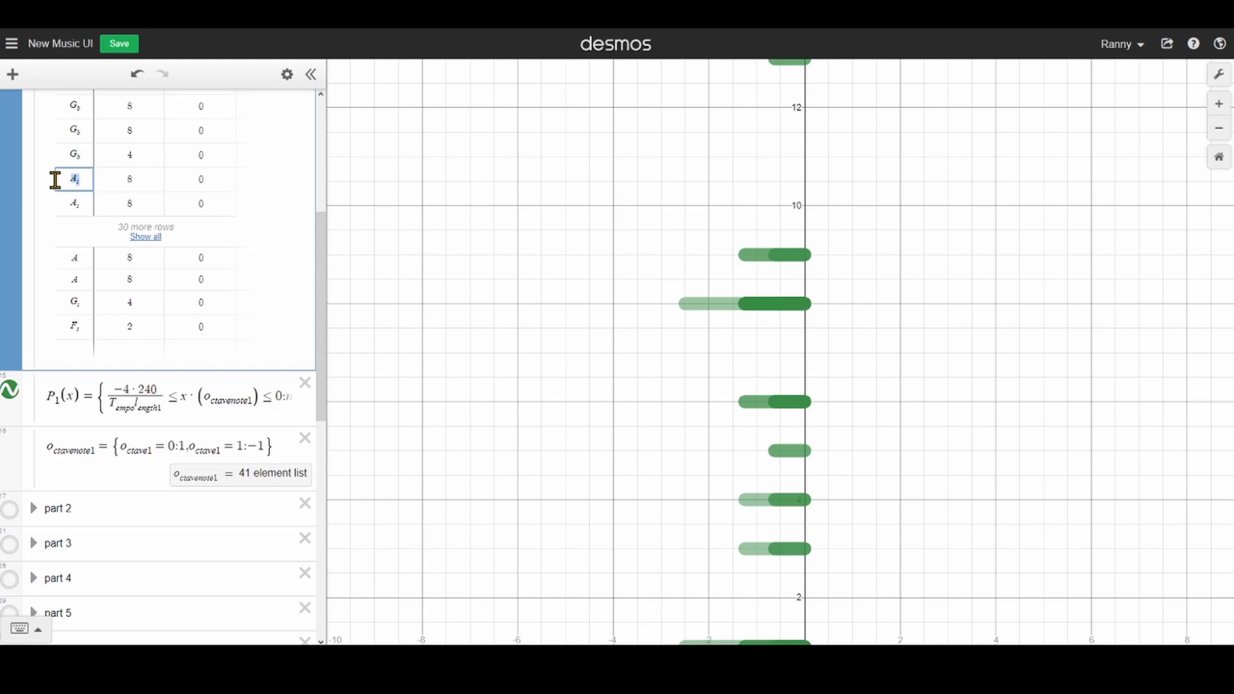
scroll(97, 246, down, 10)
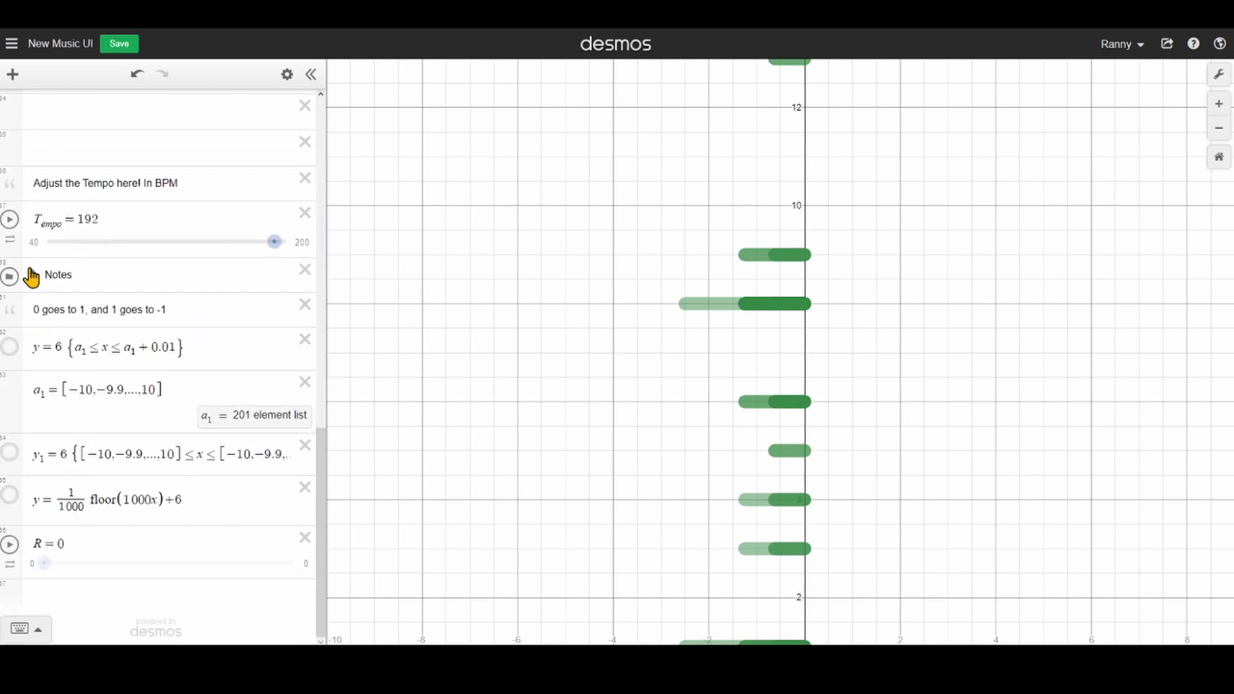
click(34, 276)
scroll(146, 300, down, 3)
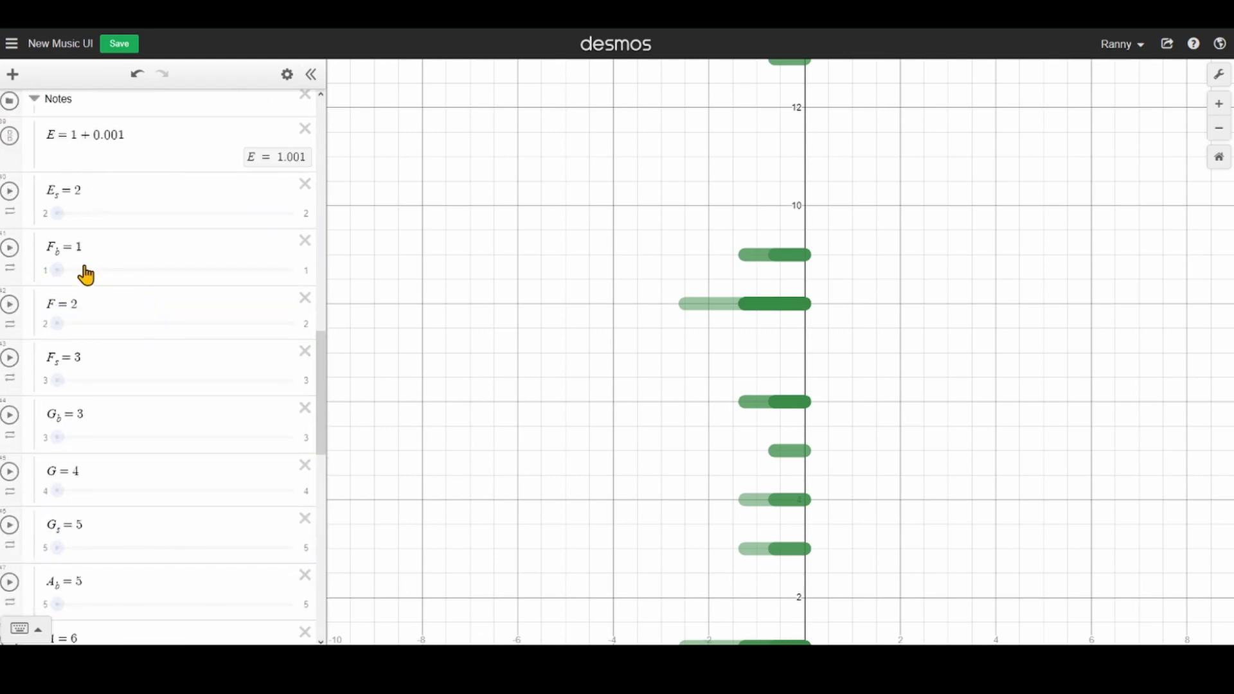
click(63, 249)
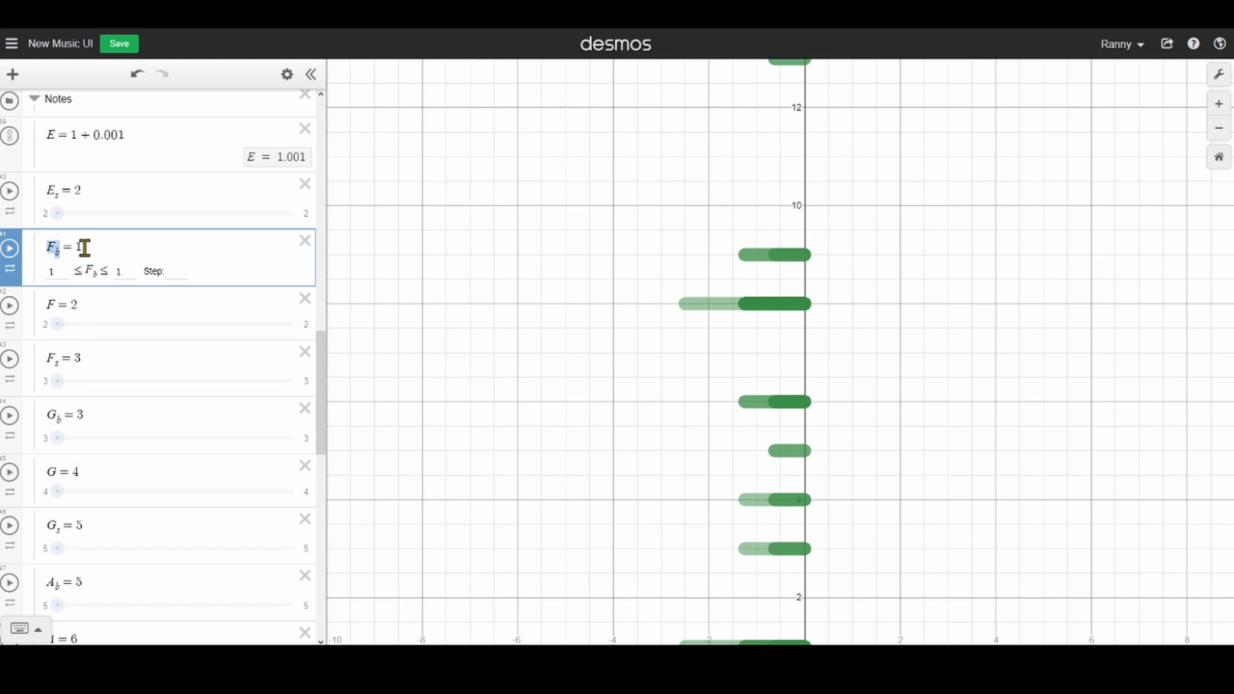
double_click(69, 243)
drag(85, 243, 63, 244)
Show all rows of the part 1 note table.
scroll(43, 240, up, 2)
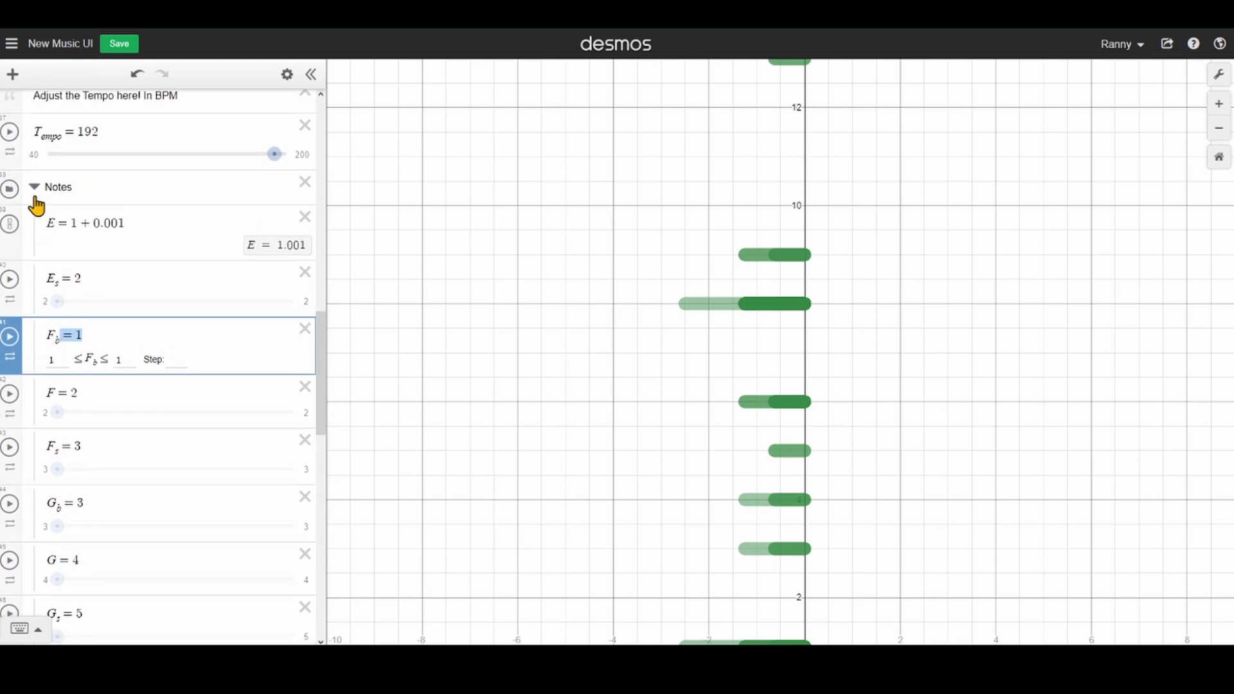
scroll(38, 207, up, 15)
scroll(38, 207, down, 4)
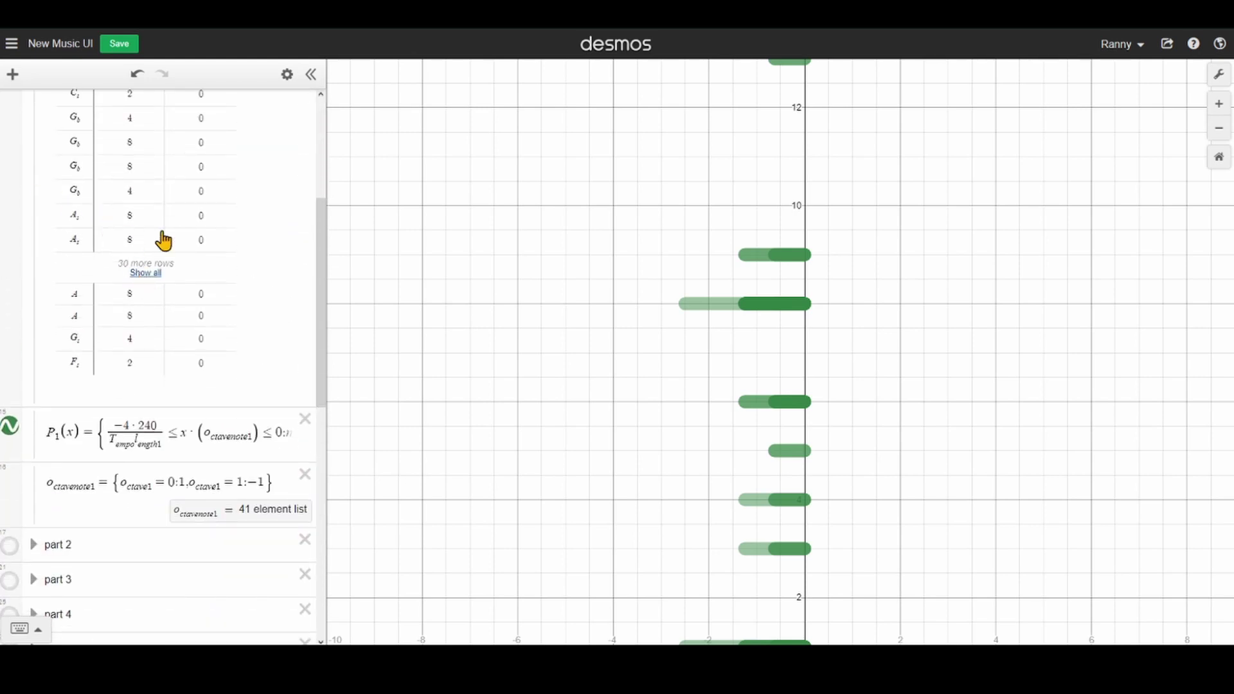
click(145, 273)
scroll(146, 223, down, 5)
scroll(140, 294, down, 7)
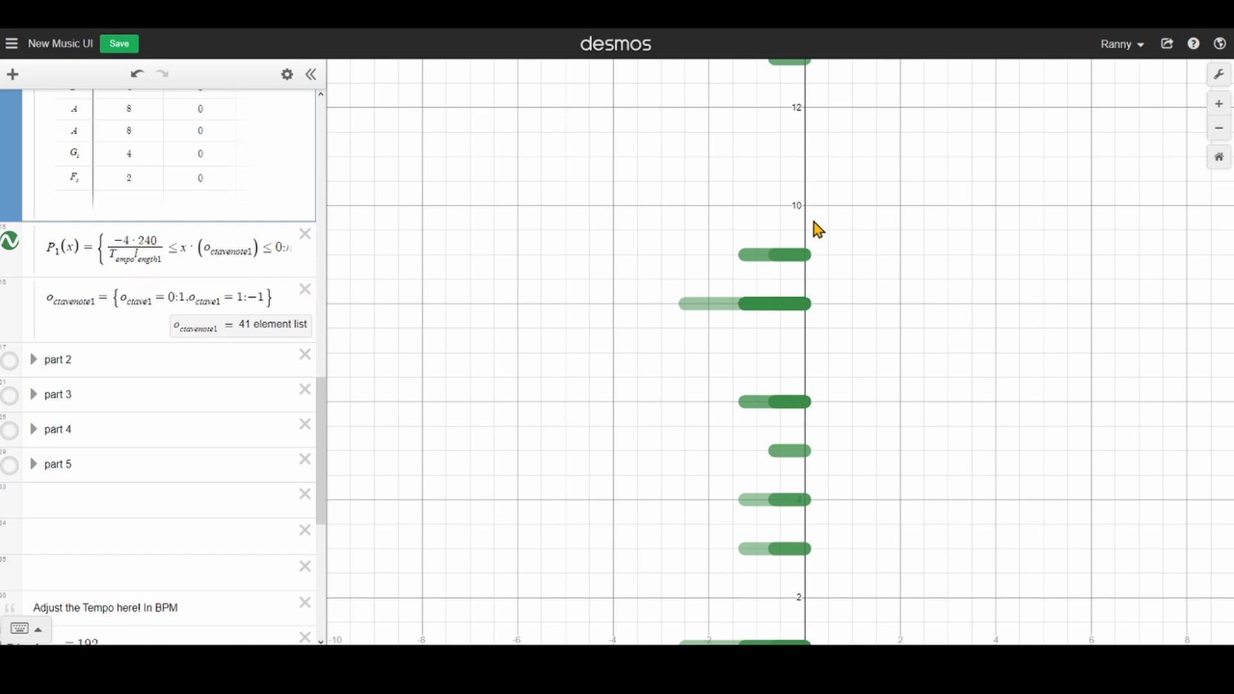
Widen the expression list and select the P1(x) piecewise note function.
drag(372, 262, 441, 248)
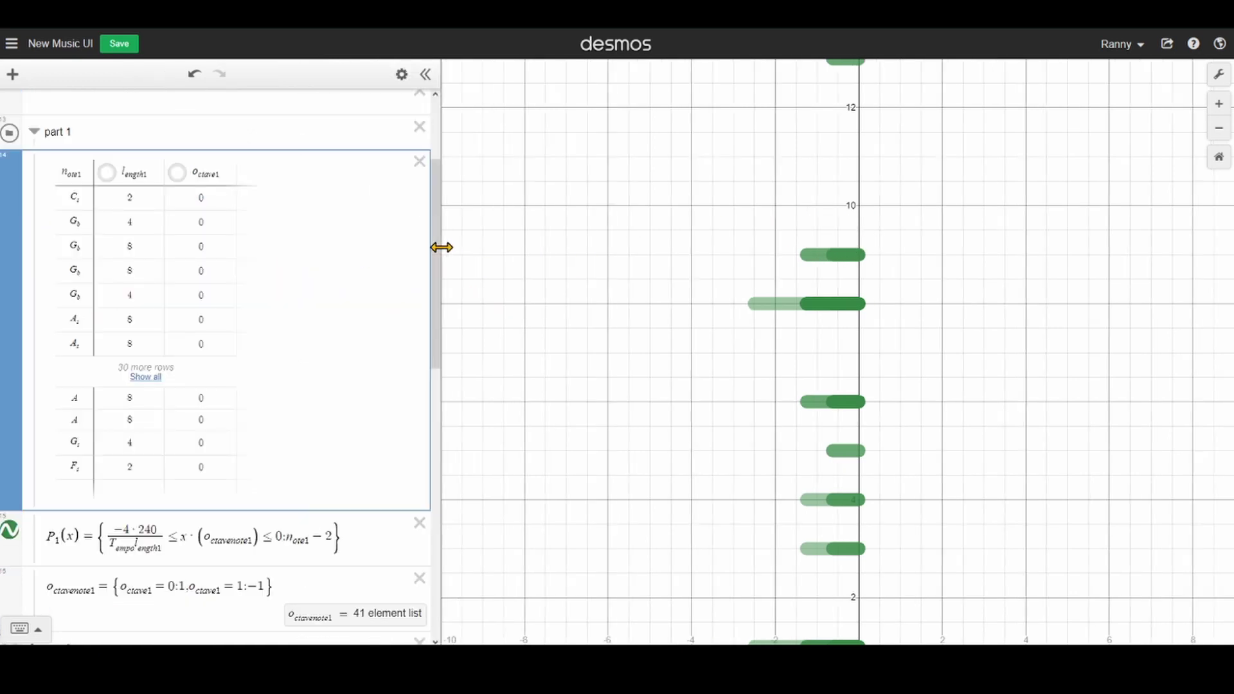
scroll(262, 292, down, 5)
scroll(264, 296, up, 3)
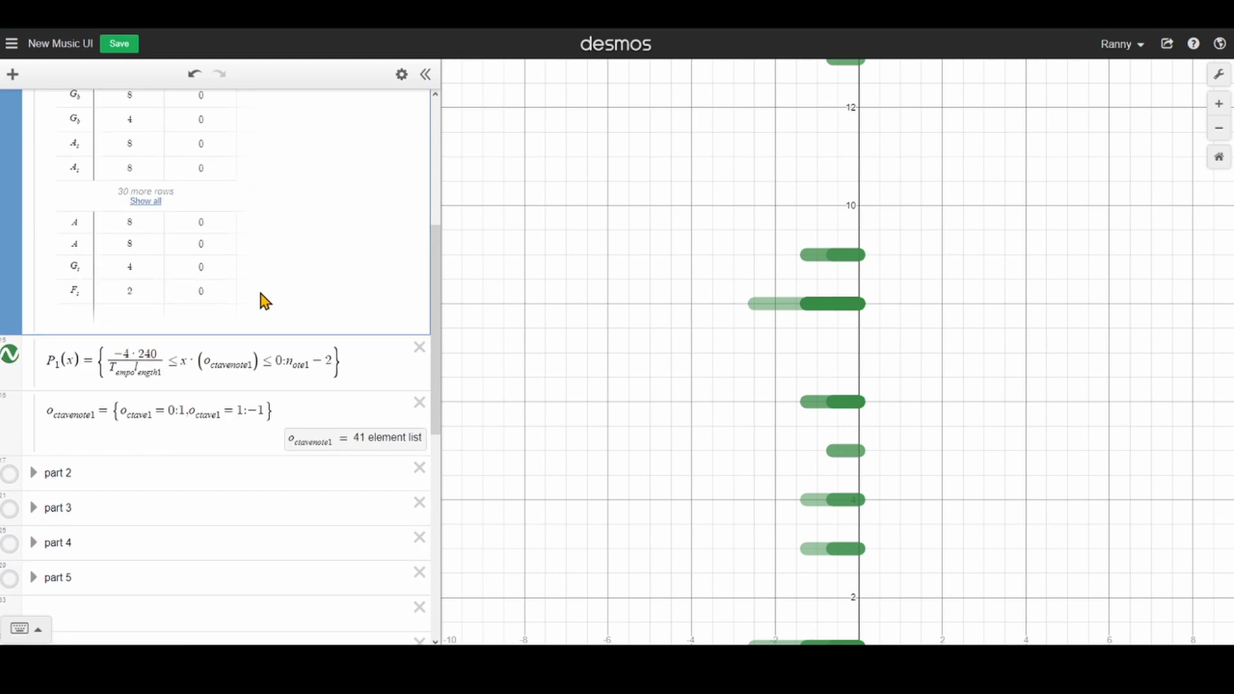
scroll(262, 289, down, 1)
click(242, 282)
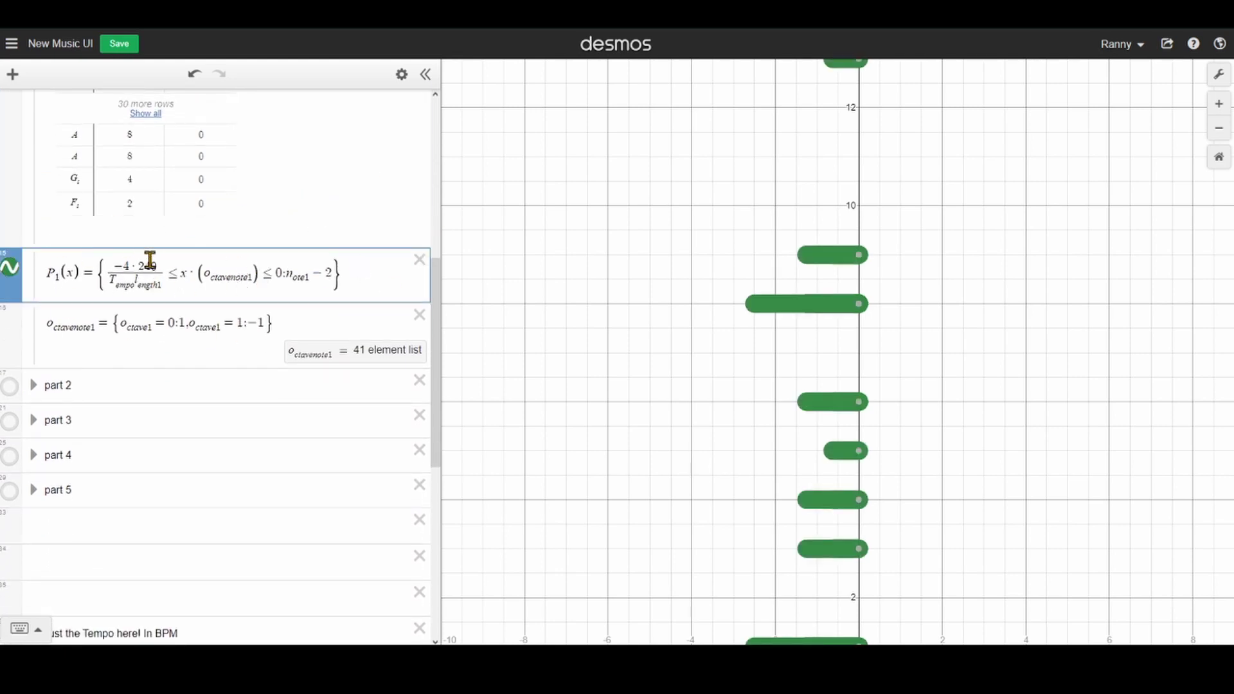
Select the first octave cell in the part 1 table.
scroll(148, 263, up, 5)
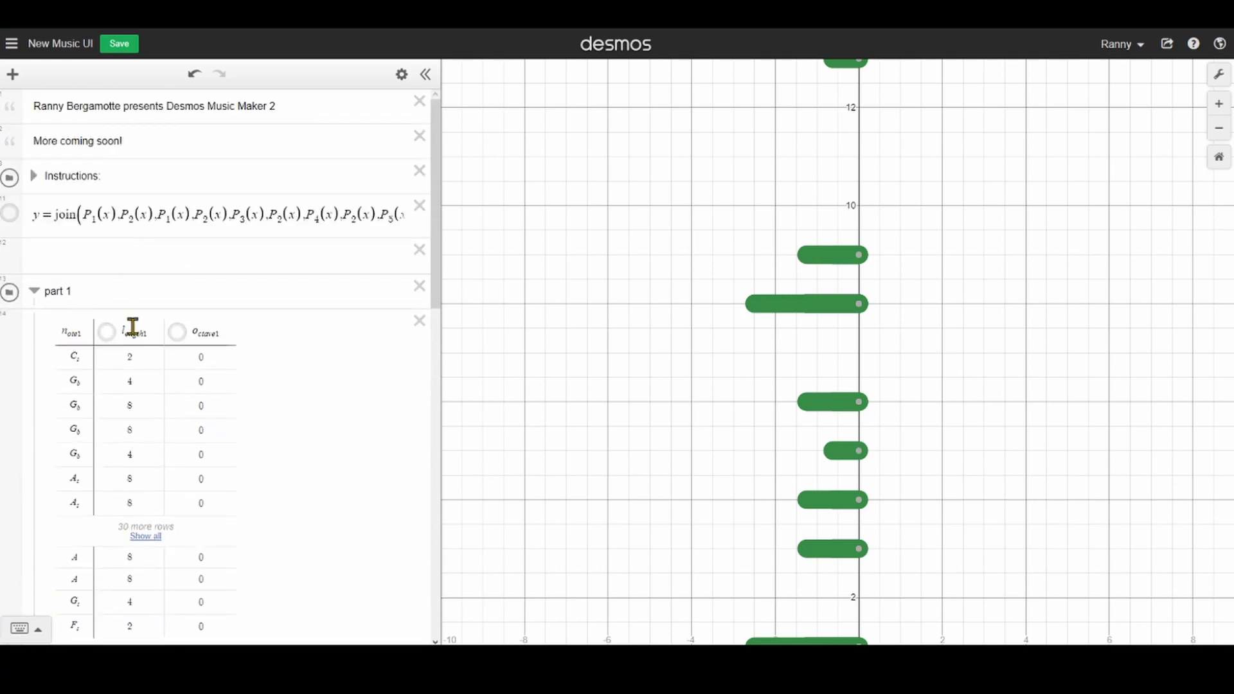
click(201, 358)
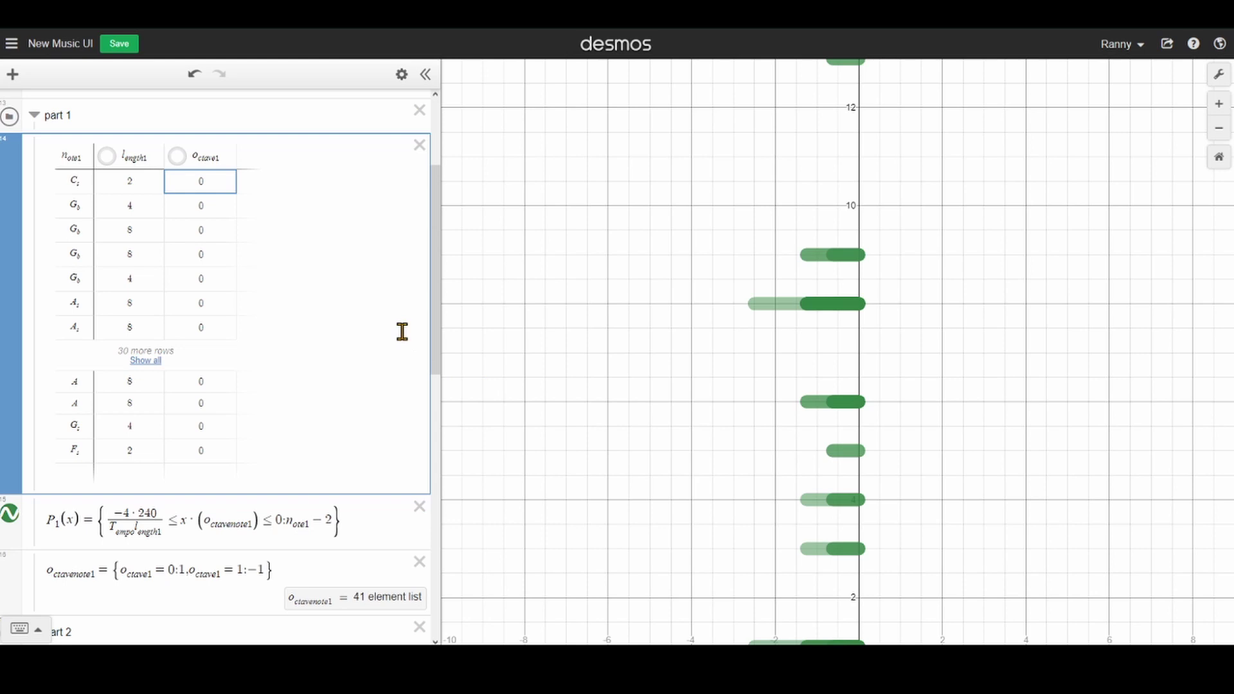
scroll(360, 366, down, 1)
scroll(328, 402, up, 3)
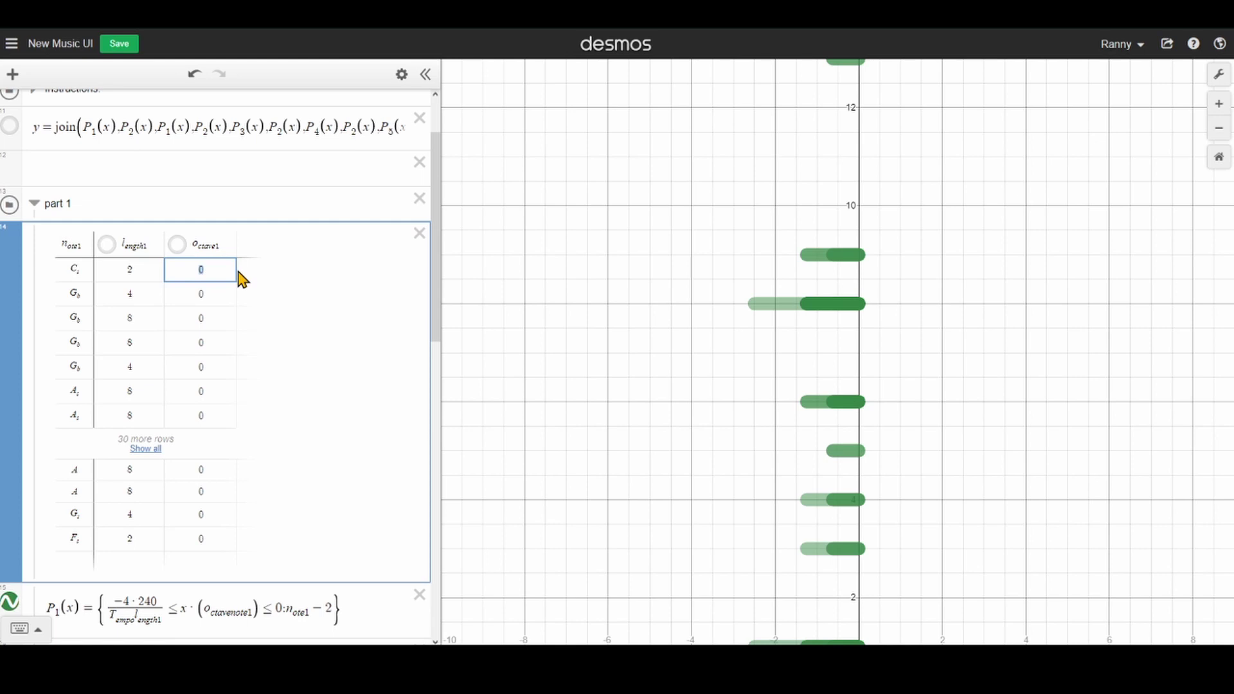
scroll(205, 290, down, 4)
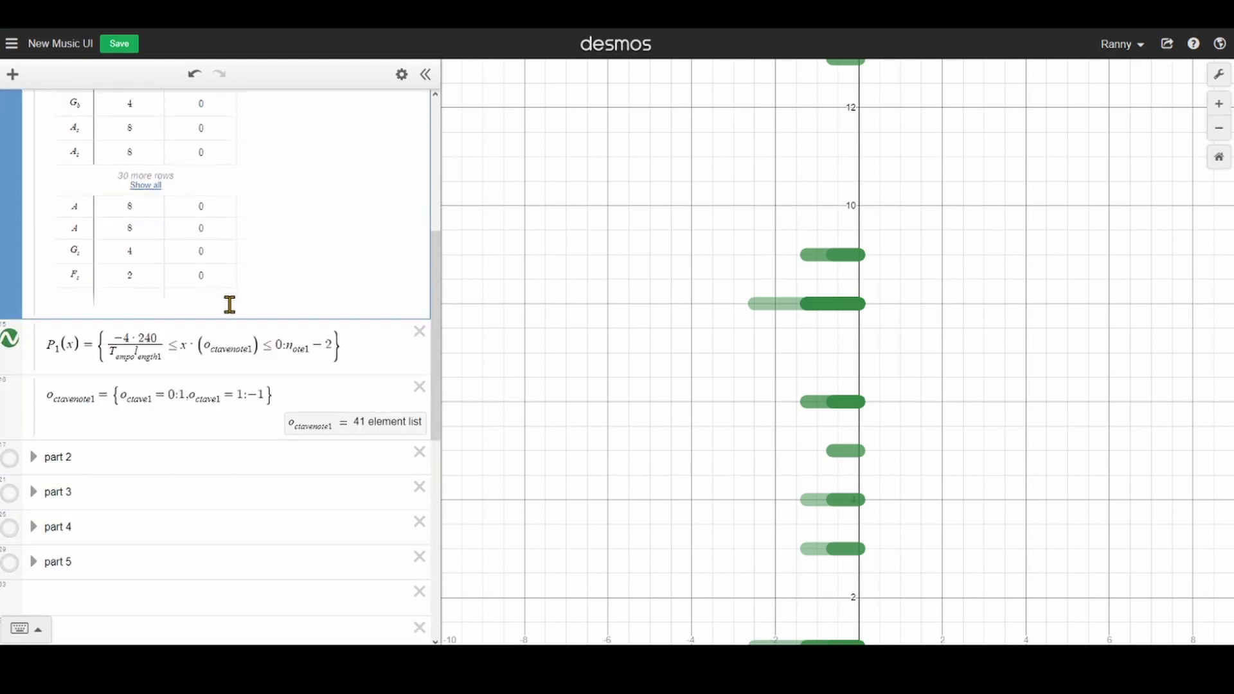
scroll(231, 299, up, 5)
Add the expression y = 5 inside part 1.
click(208, 284)
key(Return)
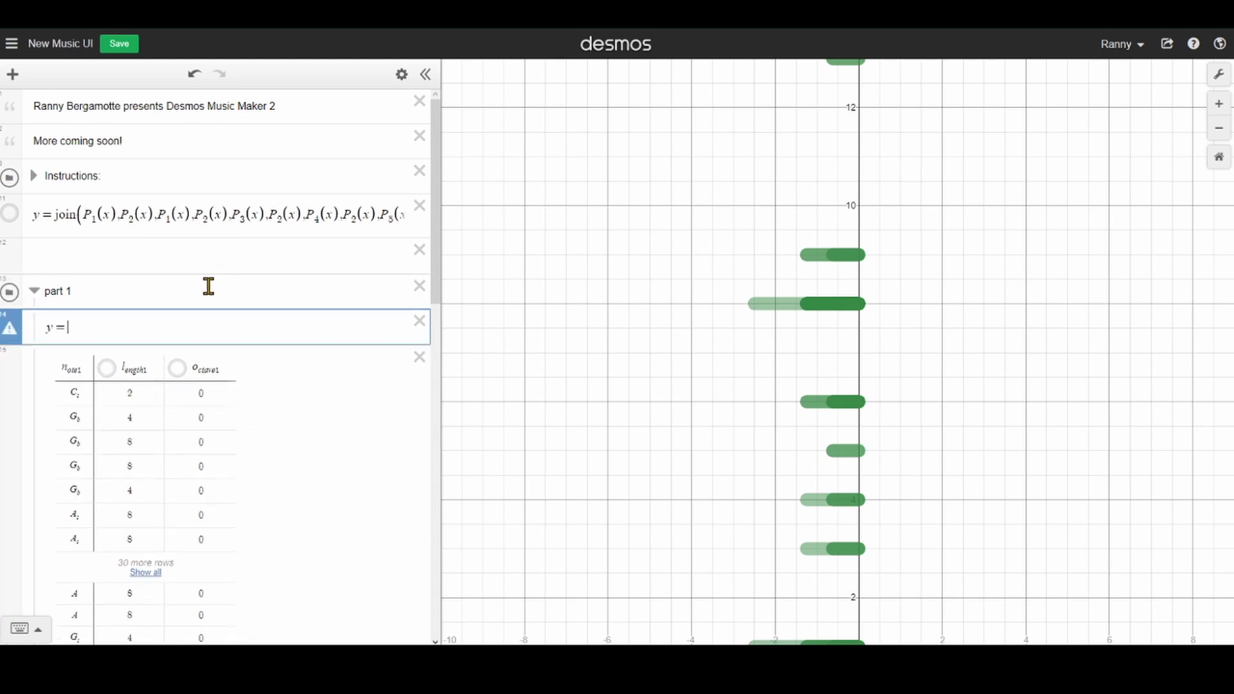
text(y = 5)
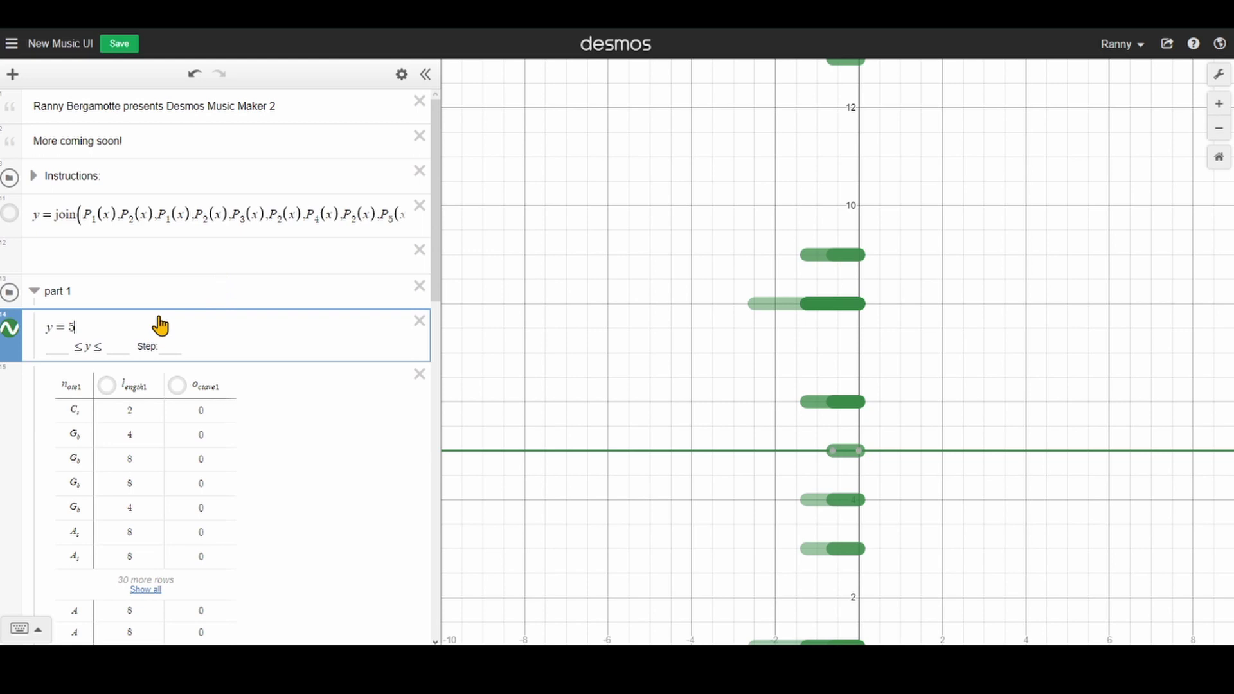
Play y = 5 as audio, changing speed to 4x, then 1/2x, then back to 1x.
key(alt+t)
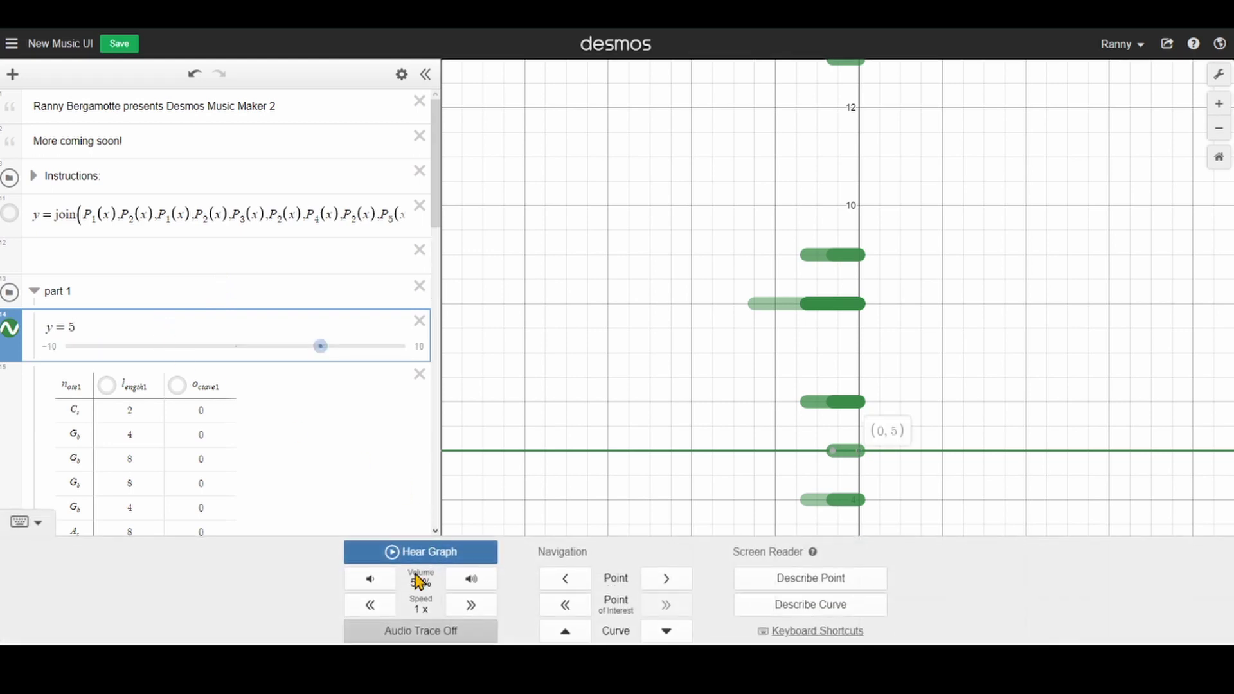
click(411, 557)
click(394, 552)
click(471, 605)
click(471, 605)
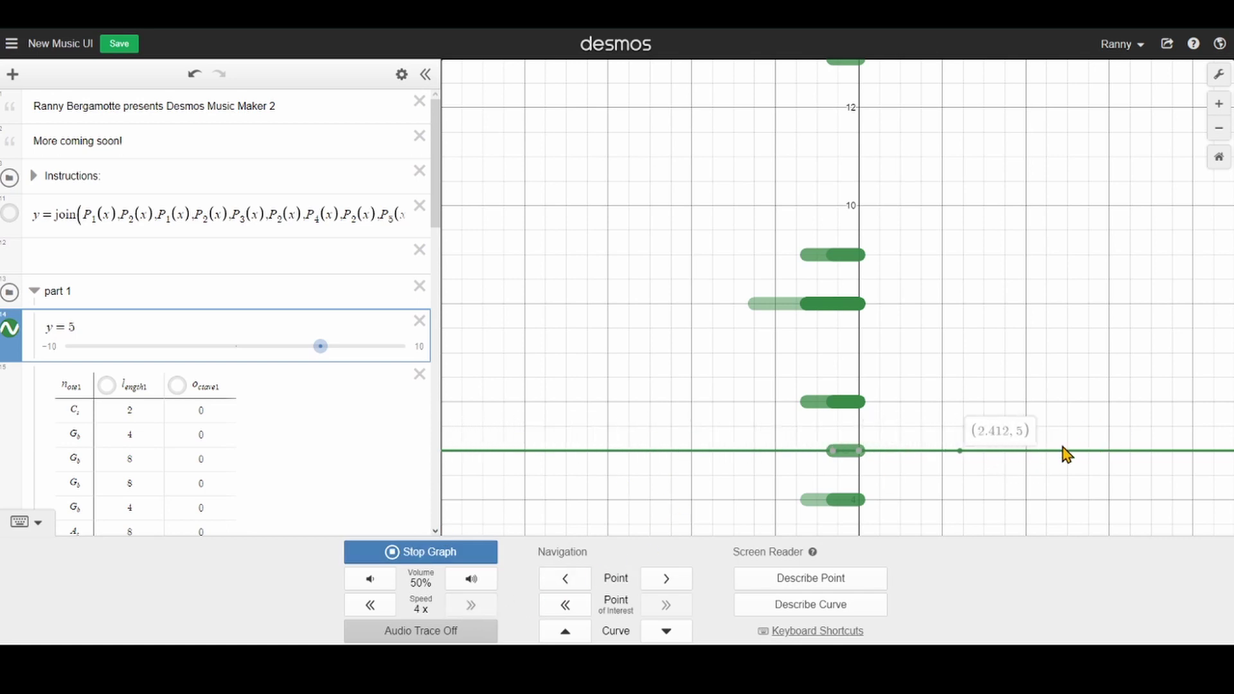
click(371, 610)
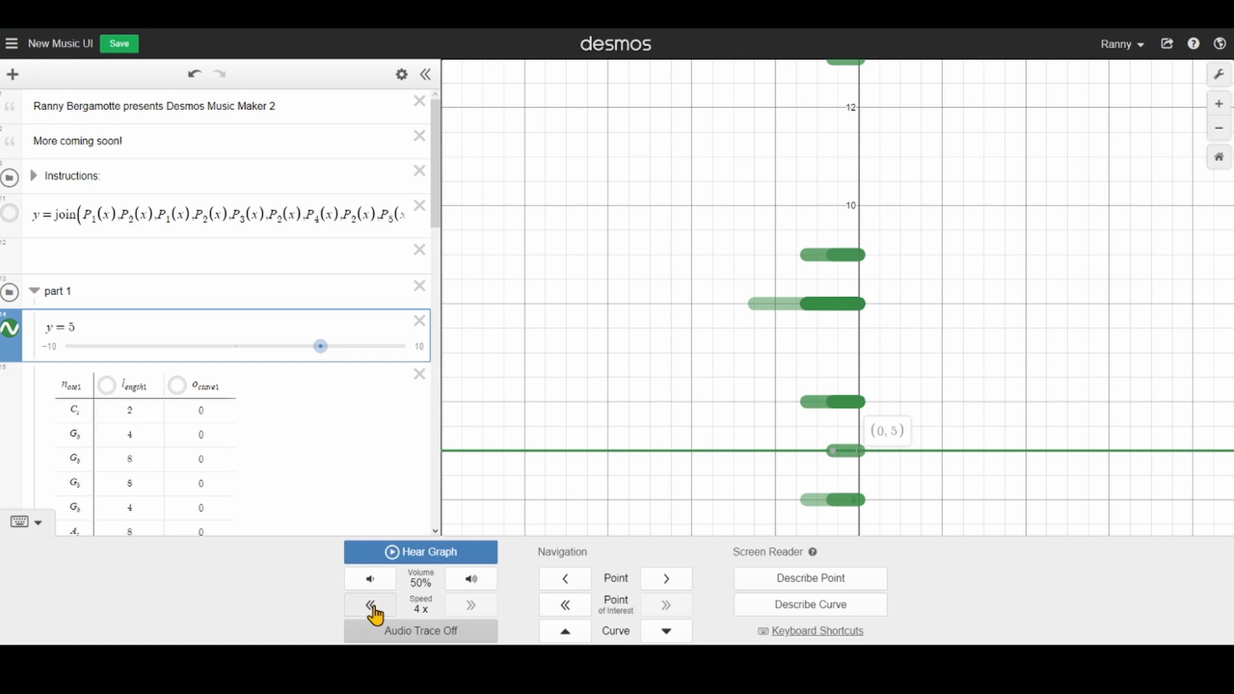
click(372, 609)
click(371, 610)
click(473, 607)
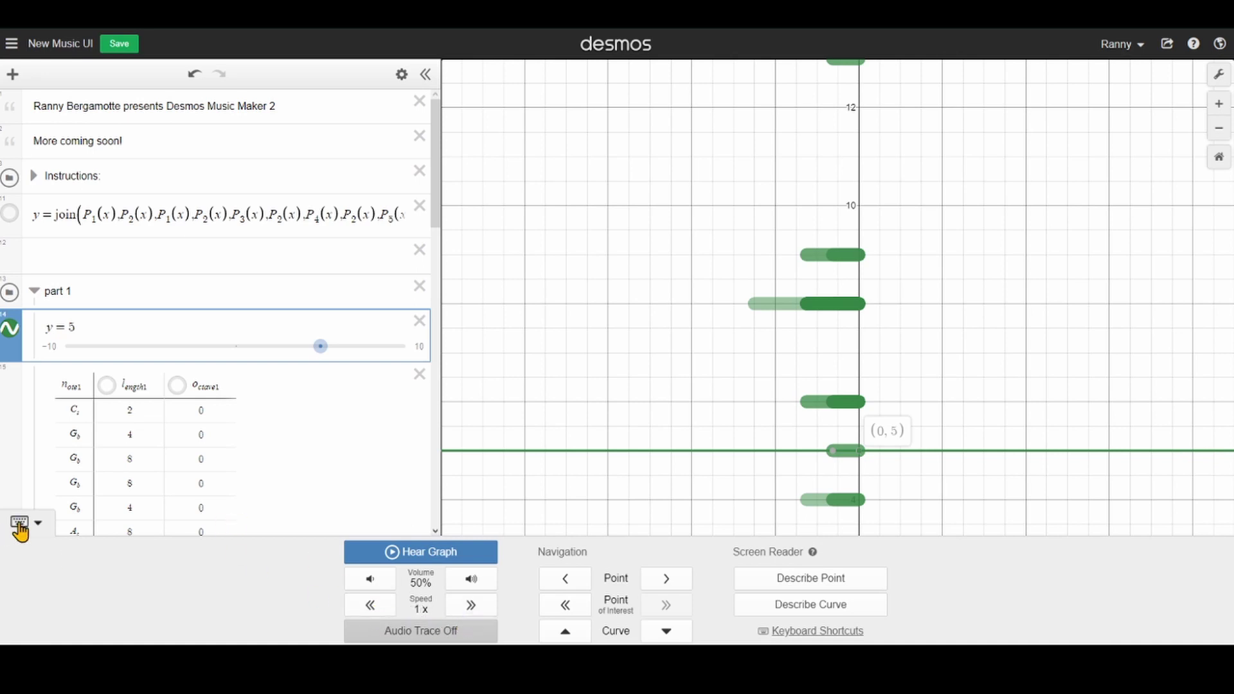
click(19, 522)
scroll(178, 345, down, 8)
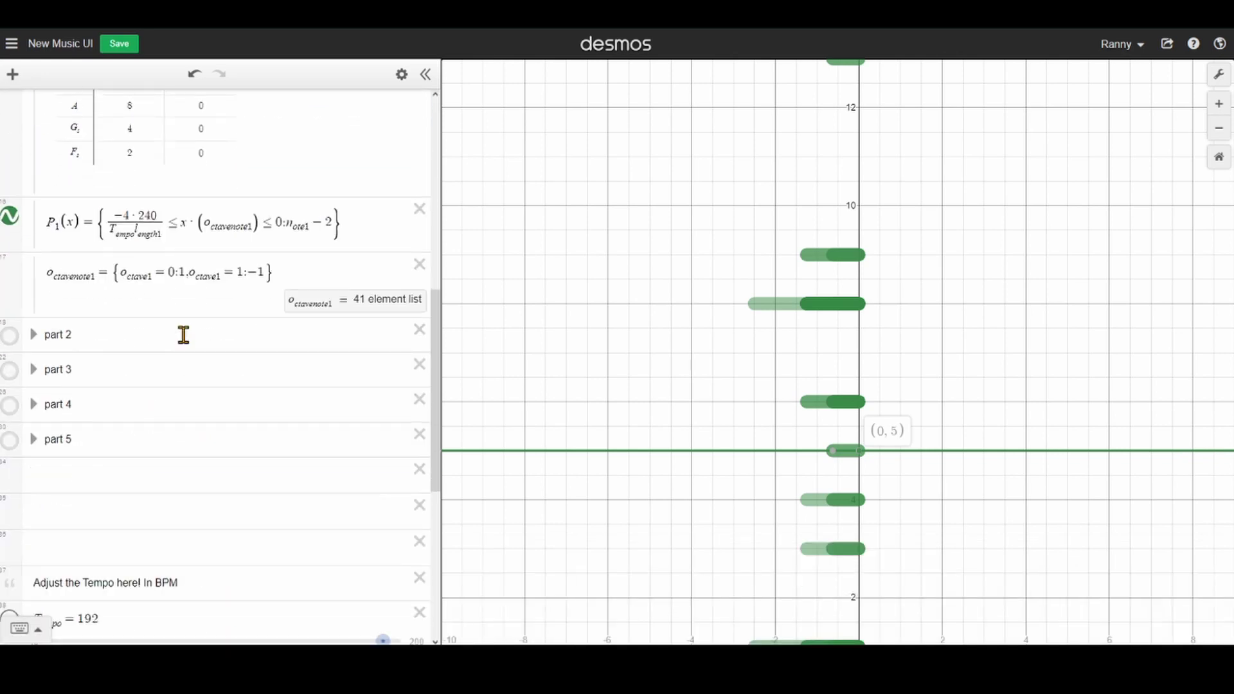
click(250, 226)
scroll(226, 245, up, 3)
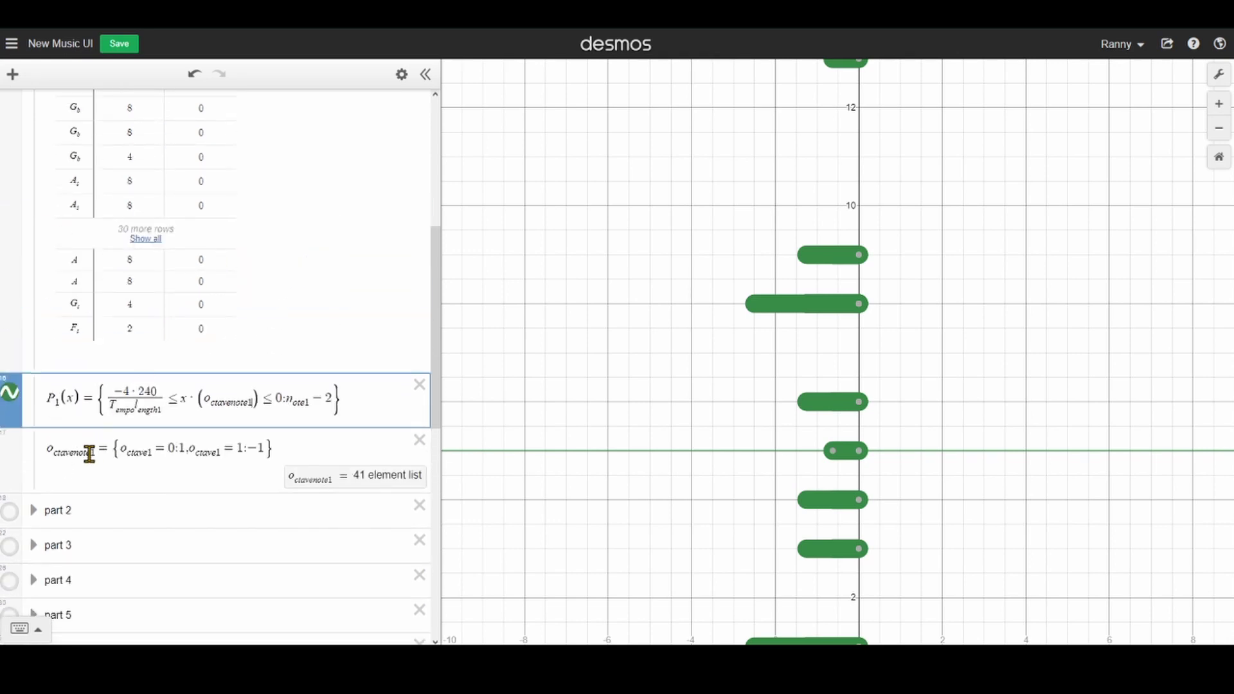
click(81, 444)
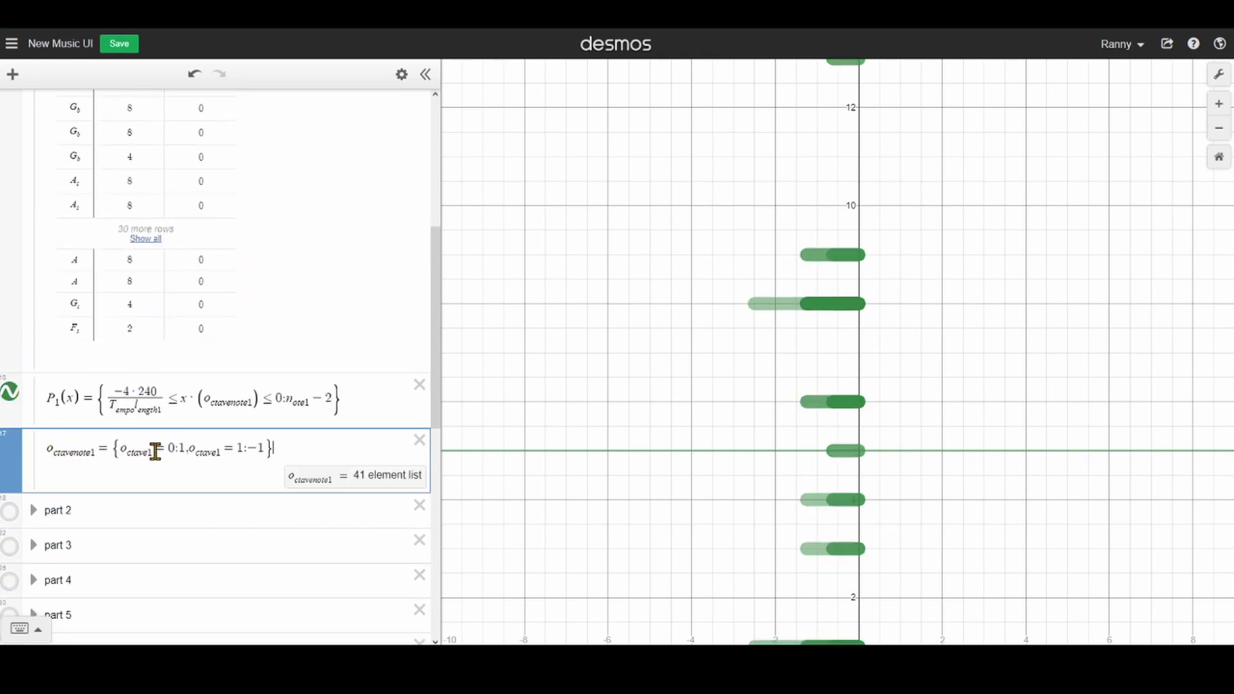
drag(118, 450, 173, 445)
drag(99, 449, 50, 443)
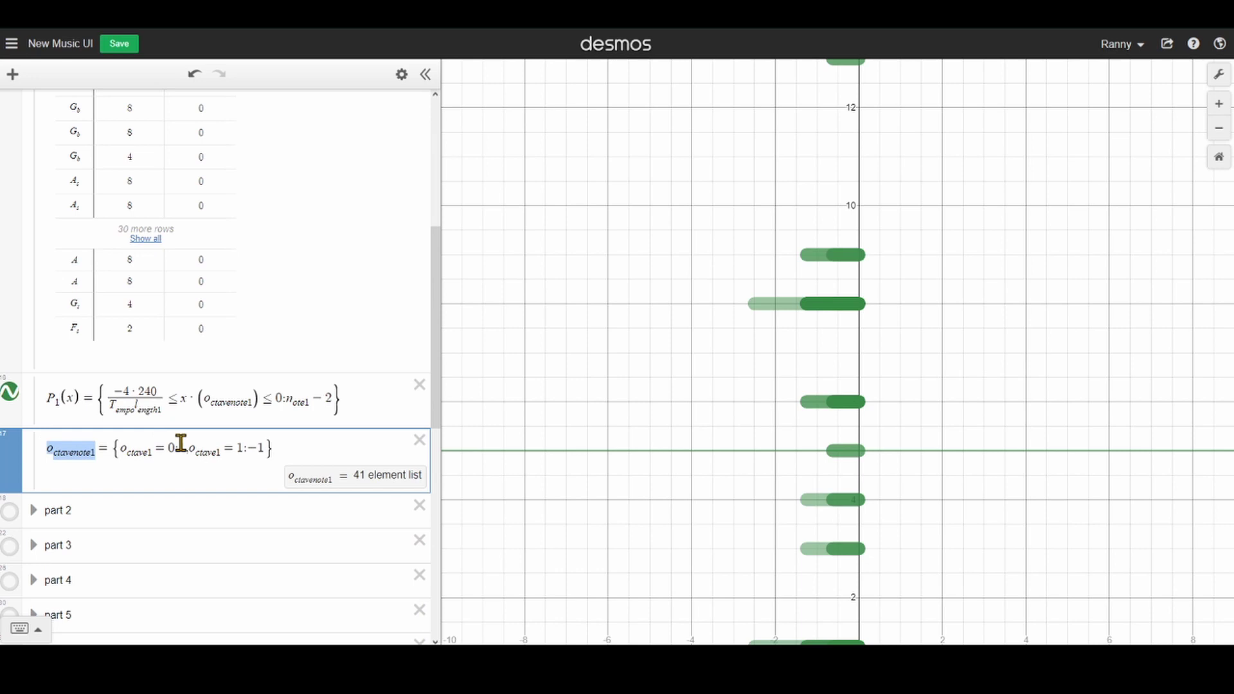
drag(181, 445, 208, 444)
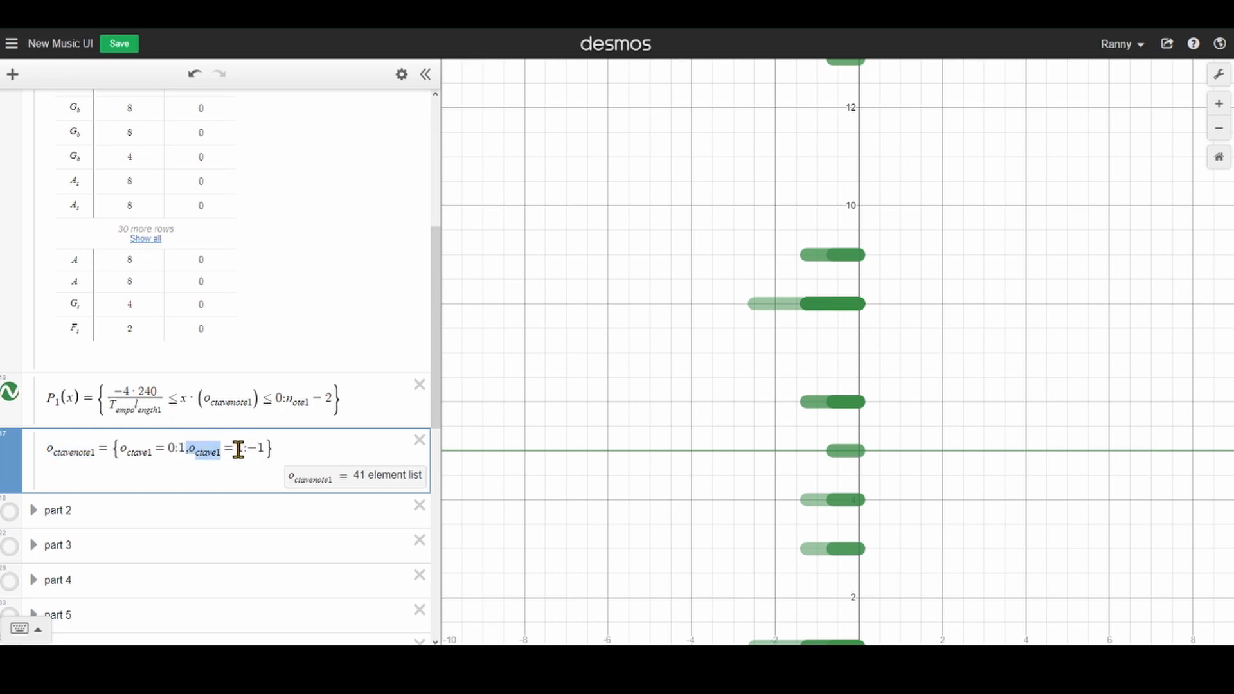
drag(102, 449, 76, 450)
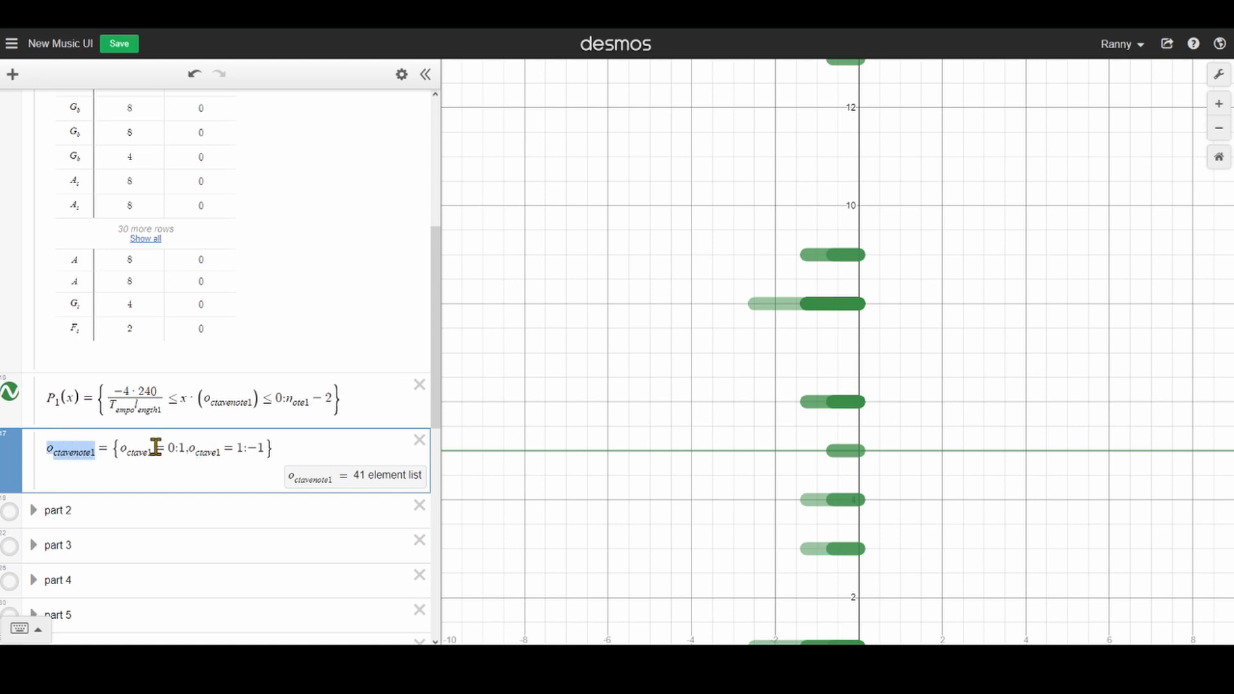
drag(257, 452, 248, 448)
click(158, 394)
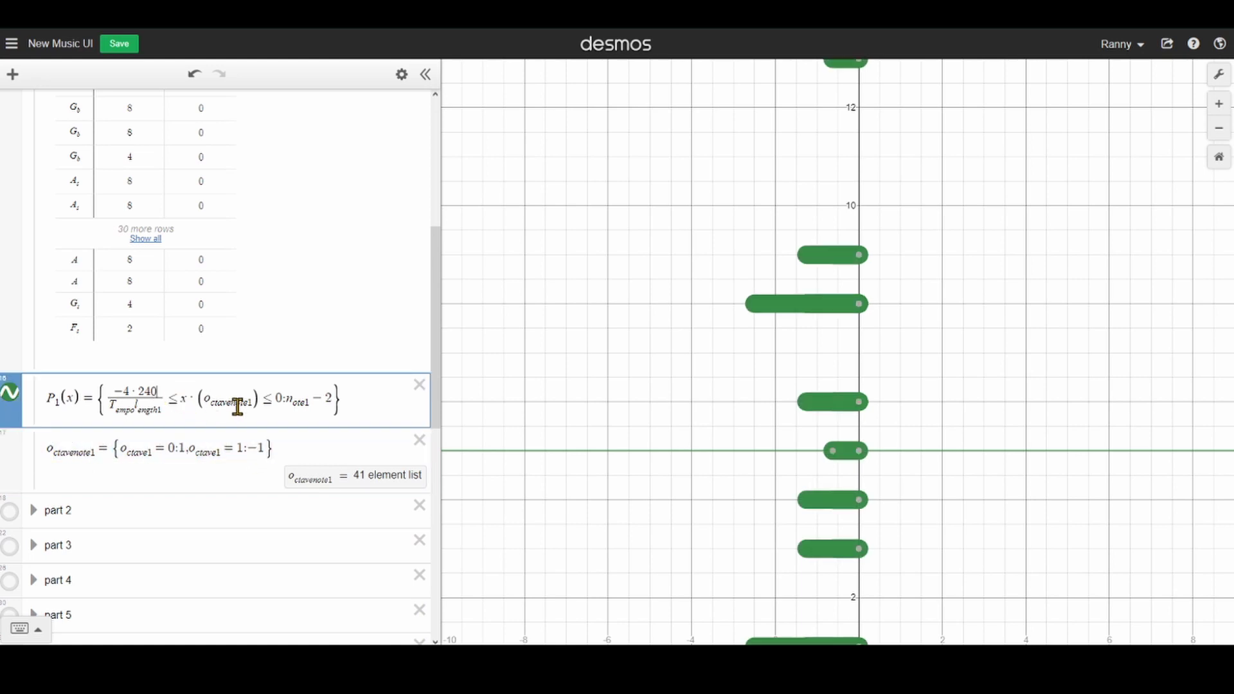
drag(255, 397, 192, 399)
key(parenright)
click(179, 400)
drag(97, 397, 133, 400)
Change y = 5 to the piecewise y = {−2 ≤ x ≤ 3 : 5}.
scroll(234, 329, up, 5)
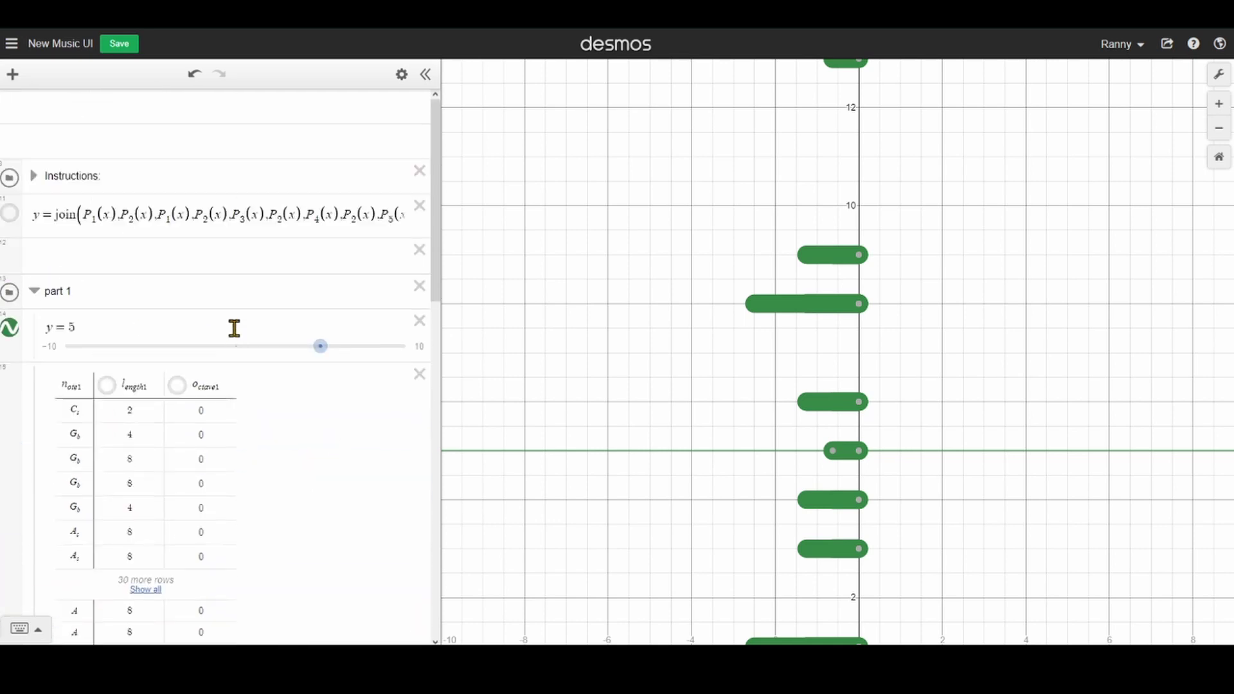
click(116, 322)
key(BackSpace)
text({)
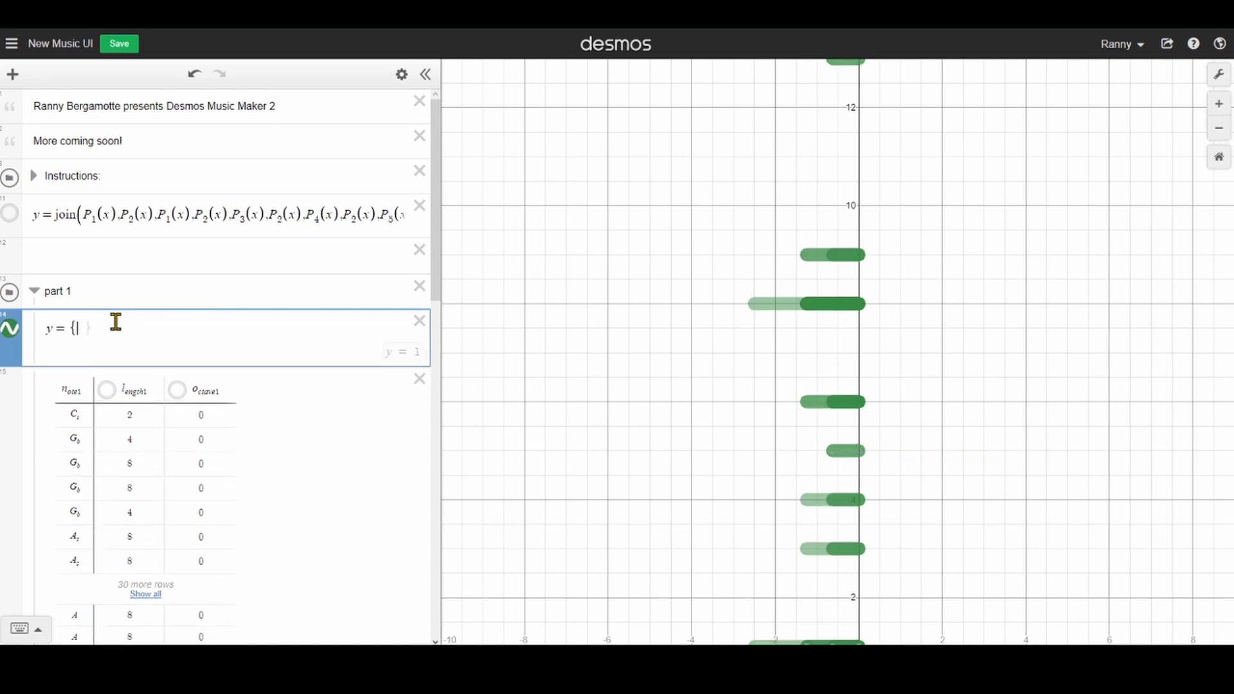
text(x ≤)
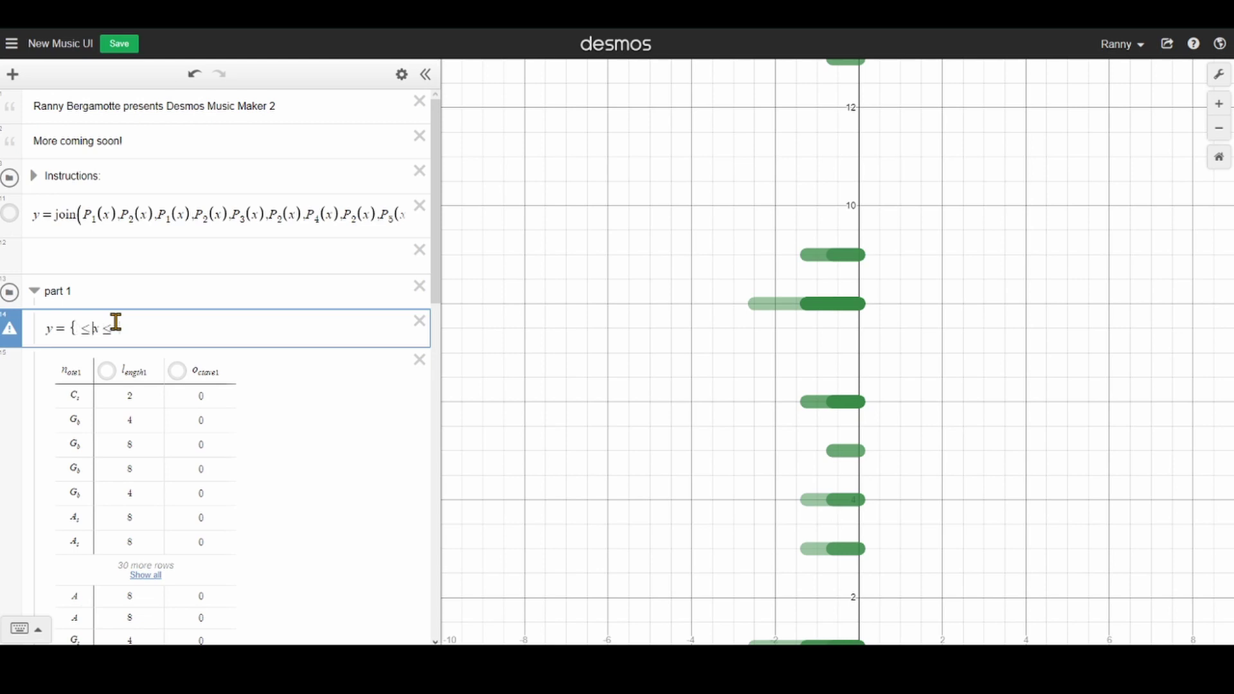
text(2 )
text(3{)
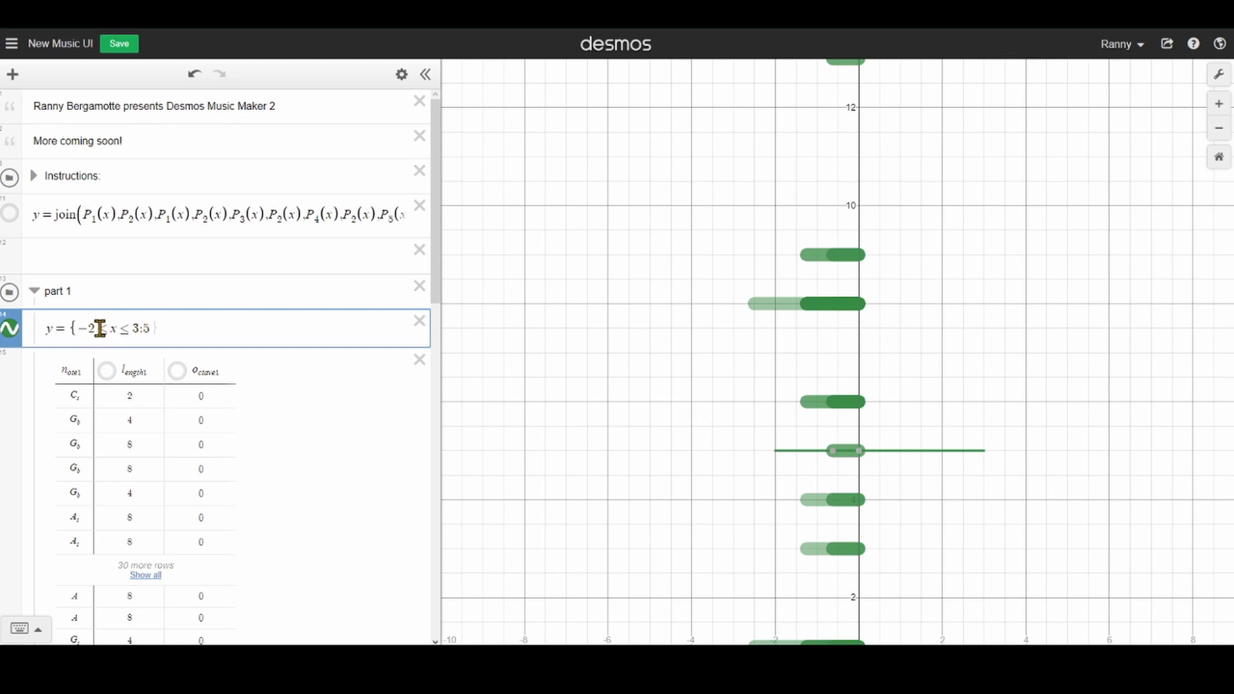
Trace the restricted line from its left end at x = −2 toward x = 3.
click(778, 451)
drag(786, 449, 969, 446)
scroll(113, 377, down, 6)
Highlight the (o_ctavenote1) octave term in the P1 formula.
scroll(224, 323, up, 2)
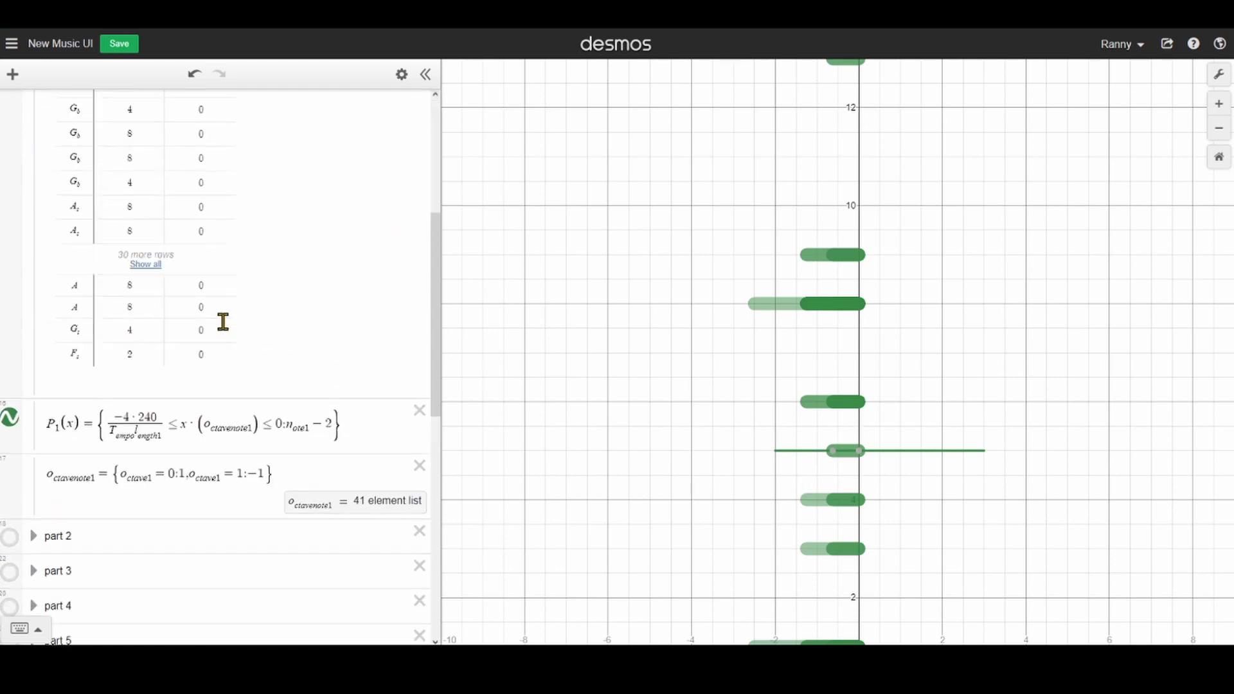
scroll(223, 331, down, 2)
click(165, 300)
drag(165, 299, 287, 292)
drag(193, 297, 227, 291)
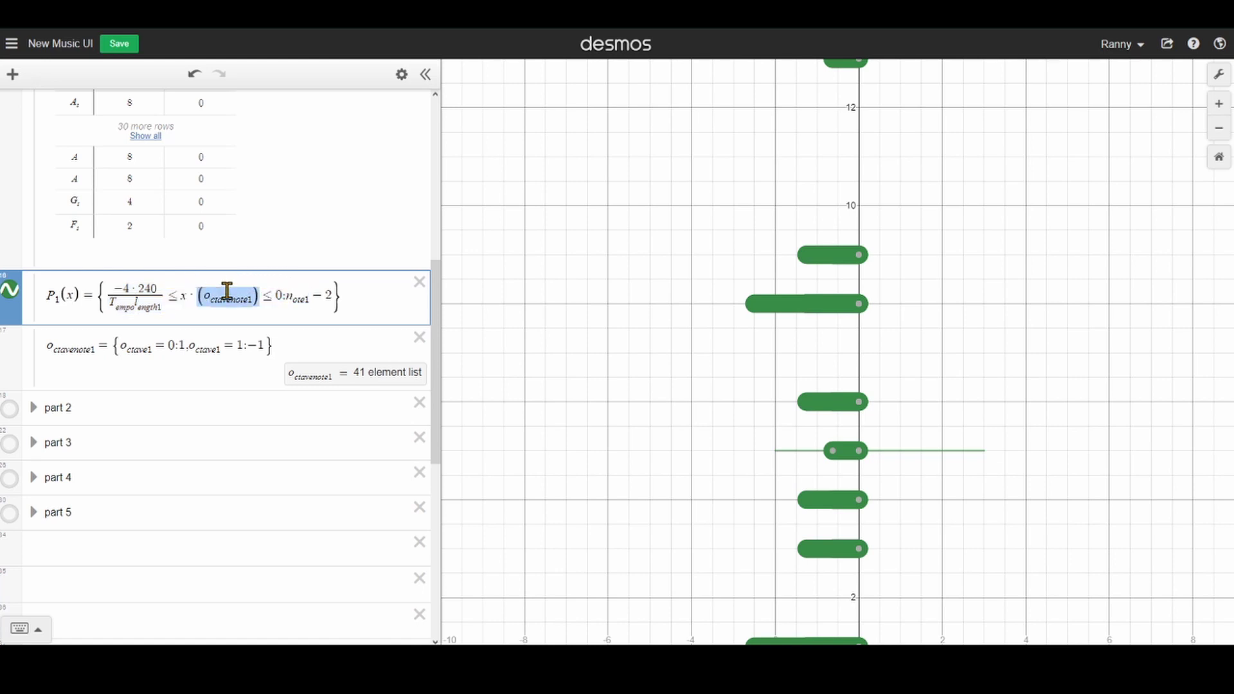
click(266, 297)
Set the first note C's octave to 1 in the part 1 table.
scroll(179, 284, up, 6)
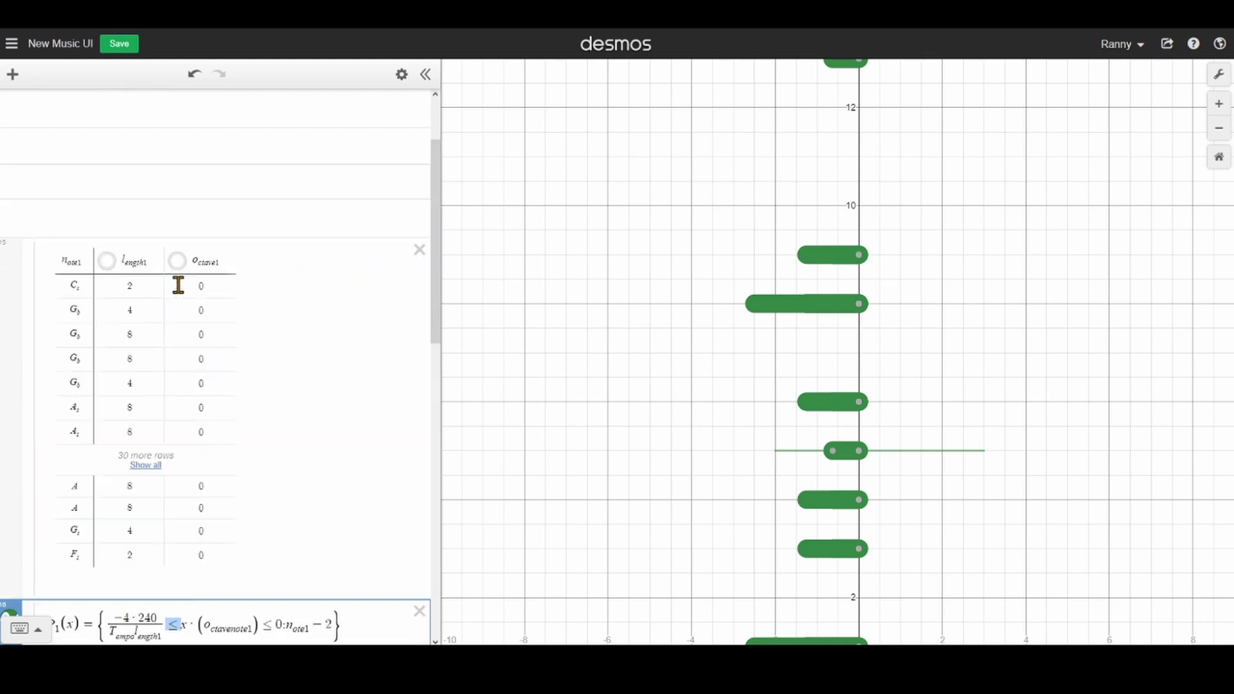
scroll(179, 285, down, 1)
click(191, 310)
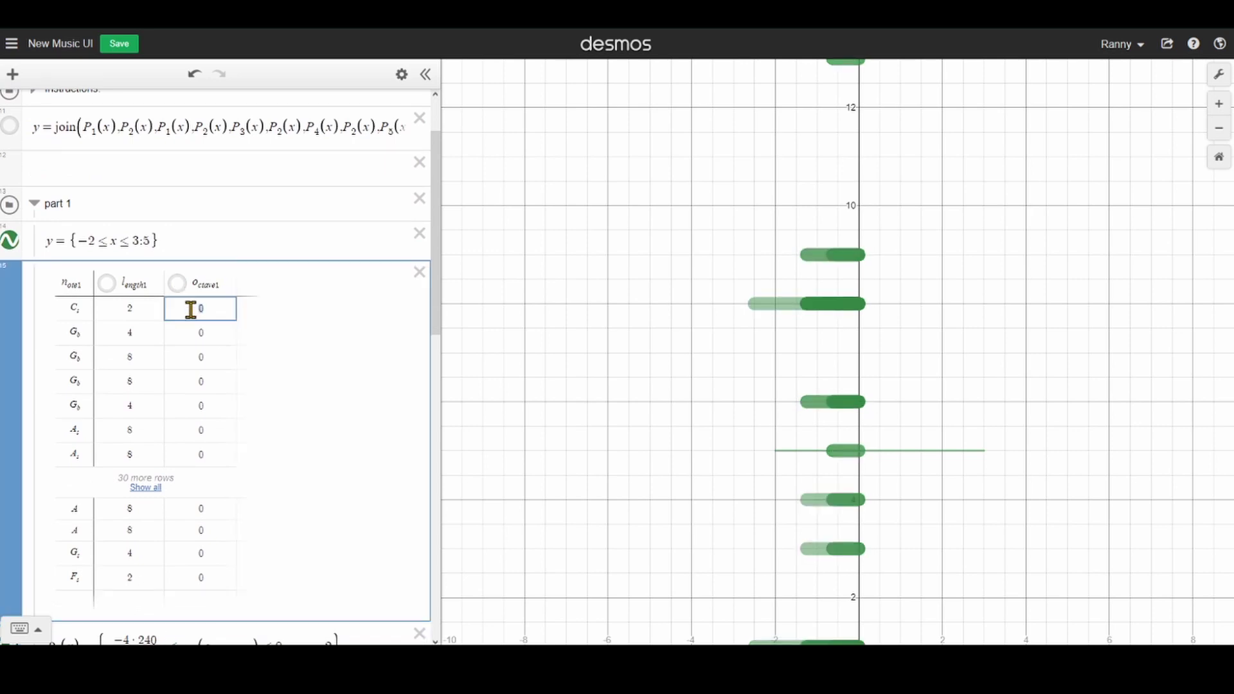
key(BackSpace)
text(1)
scroll(204, 312, down, 4)
scroll(192, 386, up, 3)
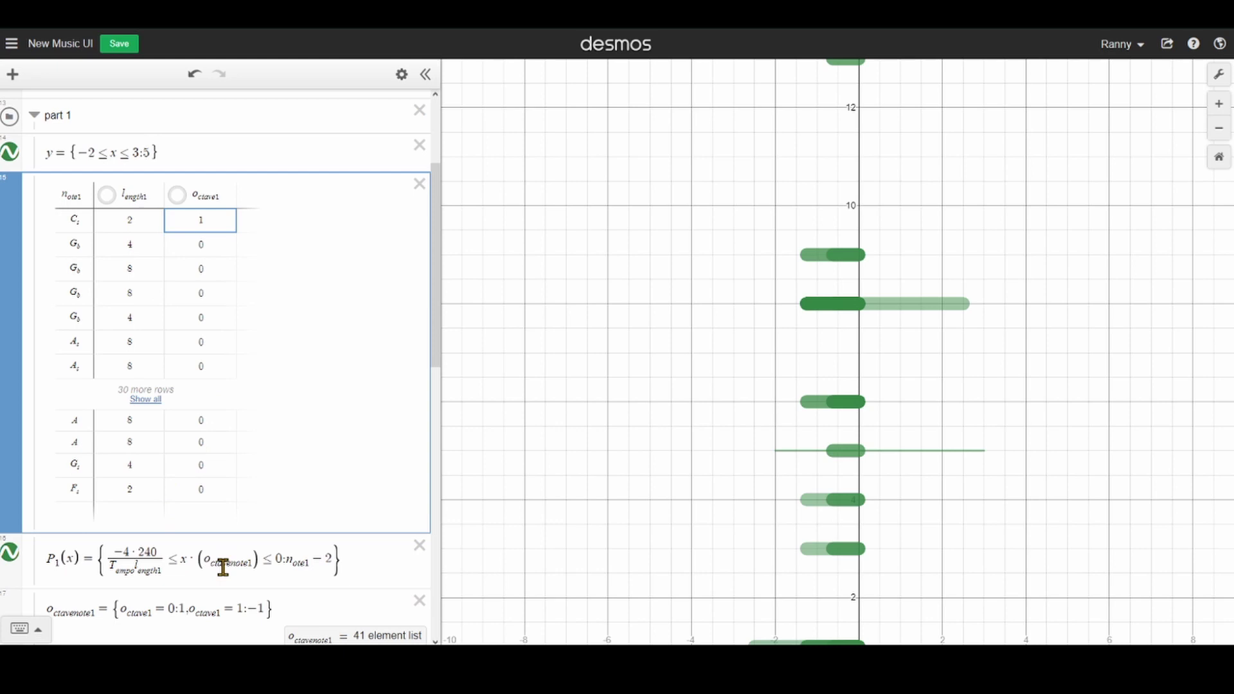
scroll(212, 556, down, 3)
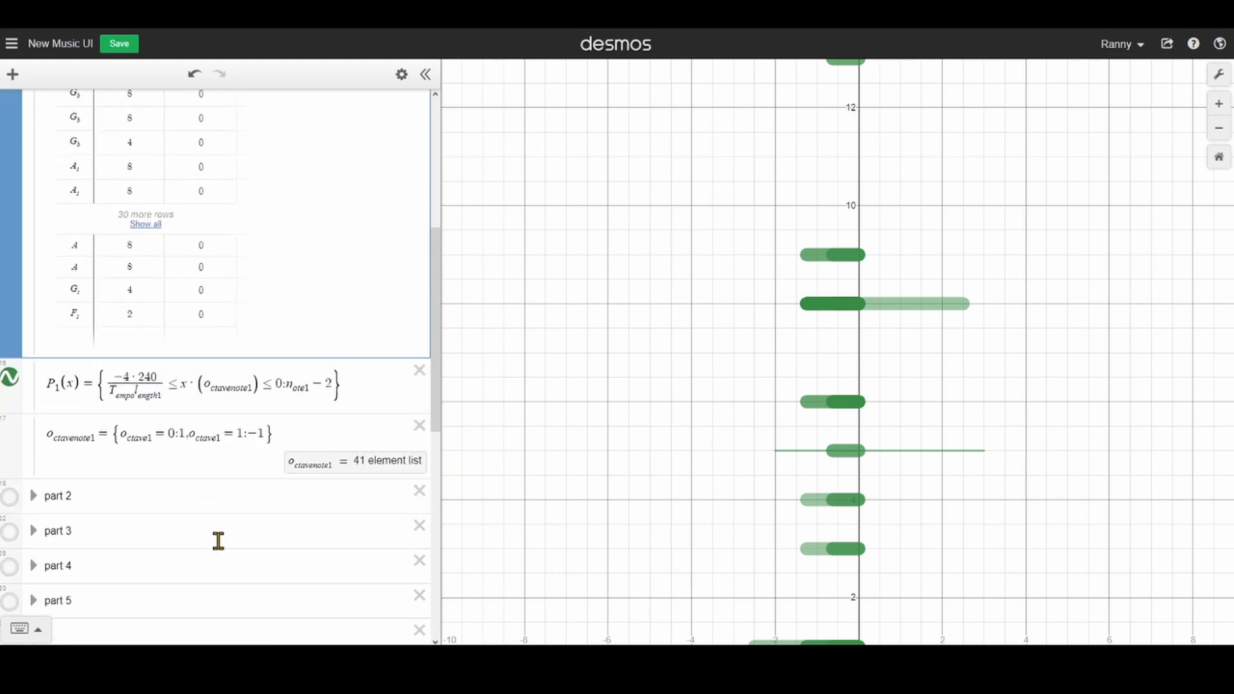
click(240, 379)
drag(165, 383, 146, 376)
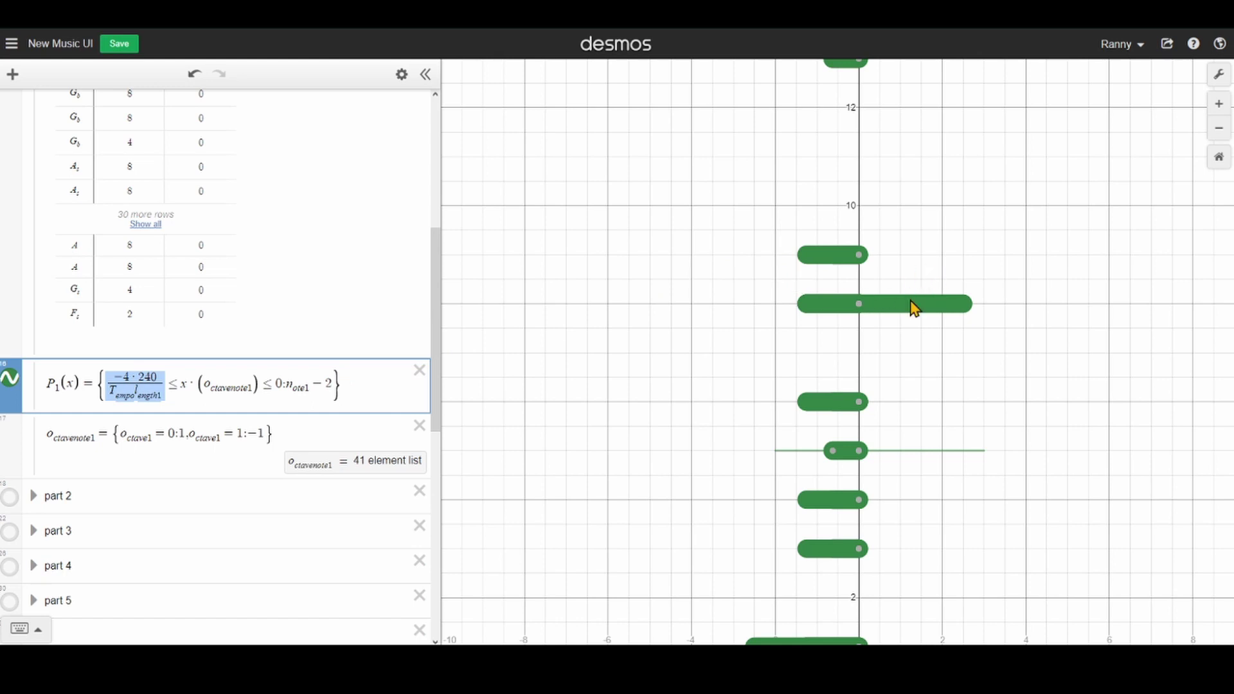
click(742, 325)
drag(160, 389, 115, 389)
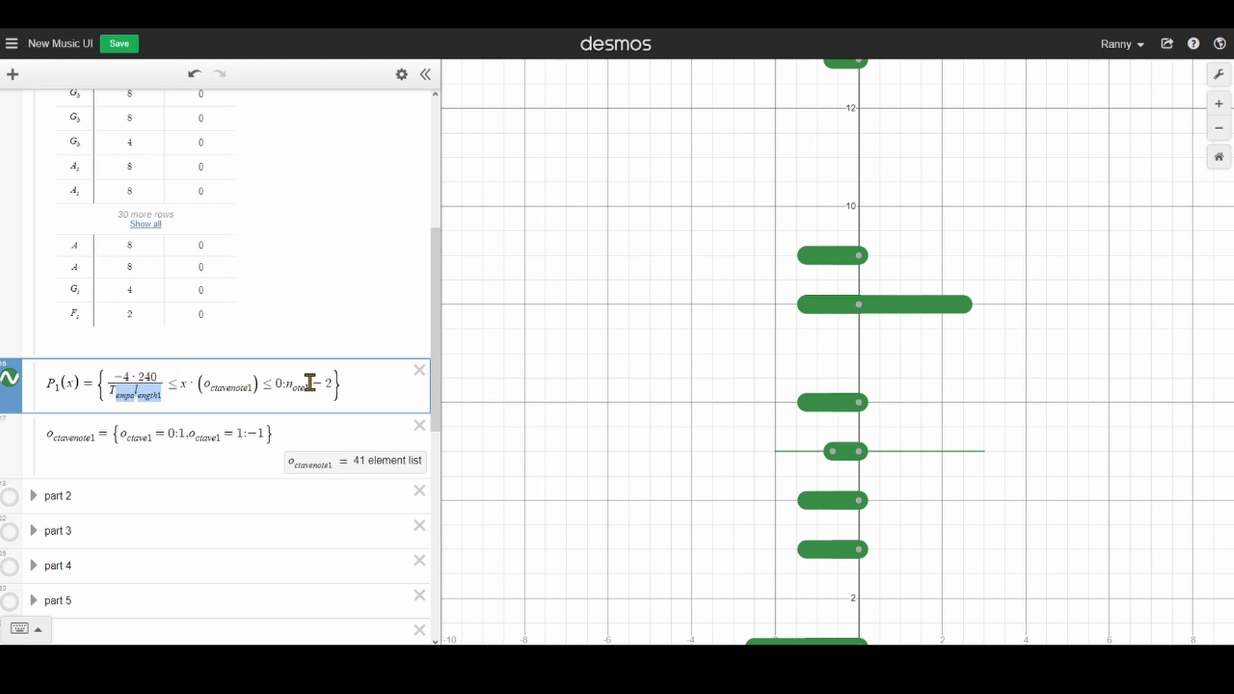
drag(287, 383, 332, 381)
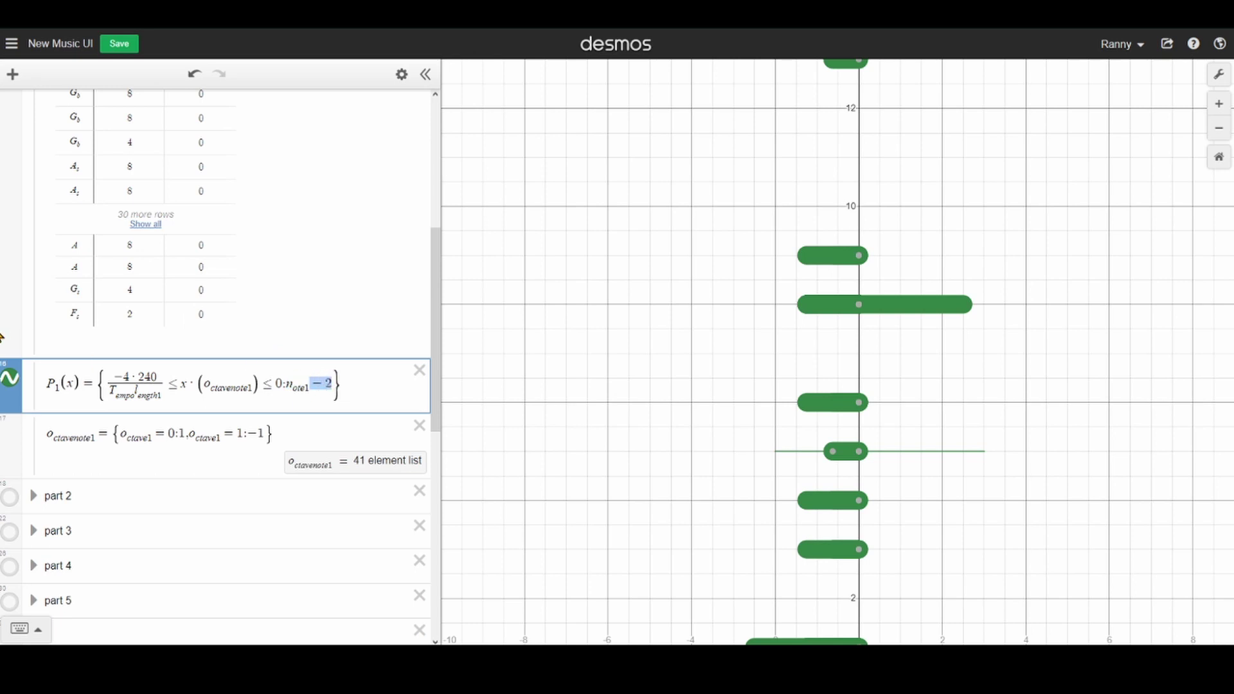
scroll(121, 292, up, 10)
scroll(167, 302, down, 11)
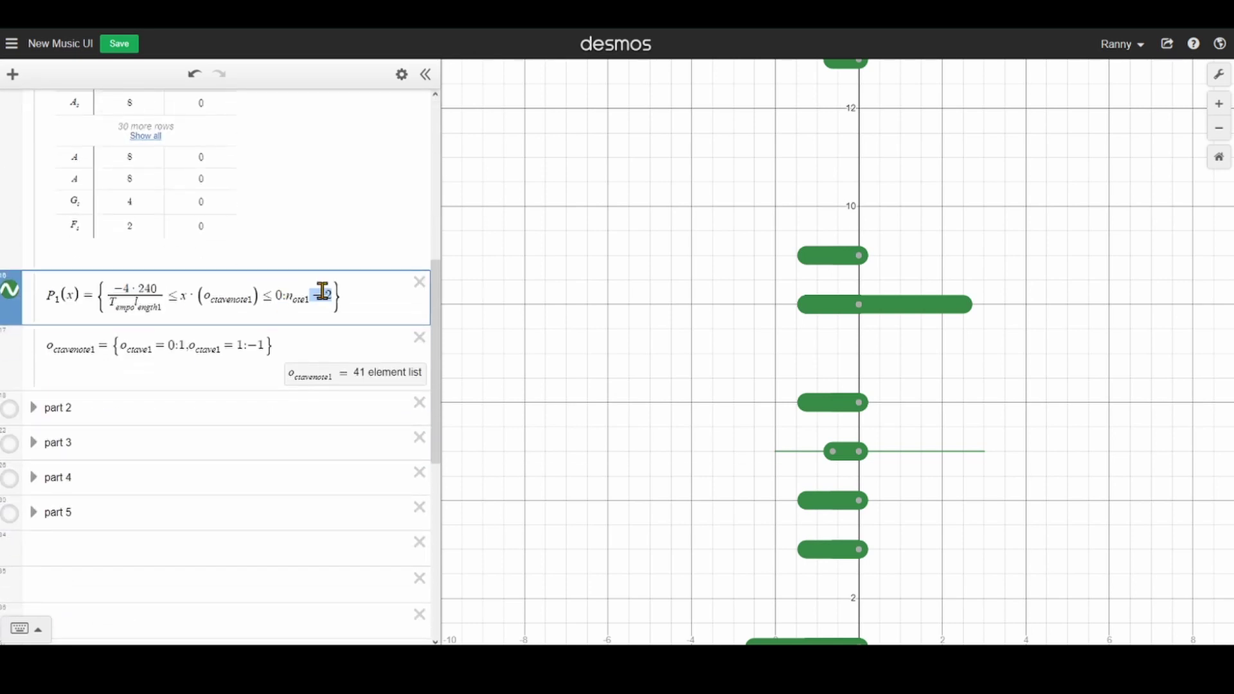
drag(308, 294, 287, 295)
drag(89, 295, 58, 292)
click(96, 284)
mouse_move(110, 287)
mouse_down()
mouse_move(156, 295)
mouse_move(121, 288)
mouse_up()
drag(135, 287, 159, 285)
scroll(257, 392, up, 1)
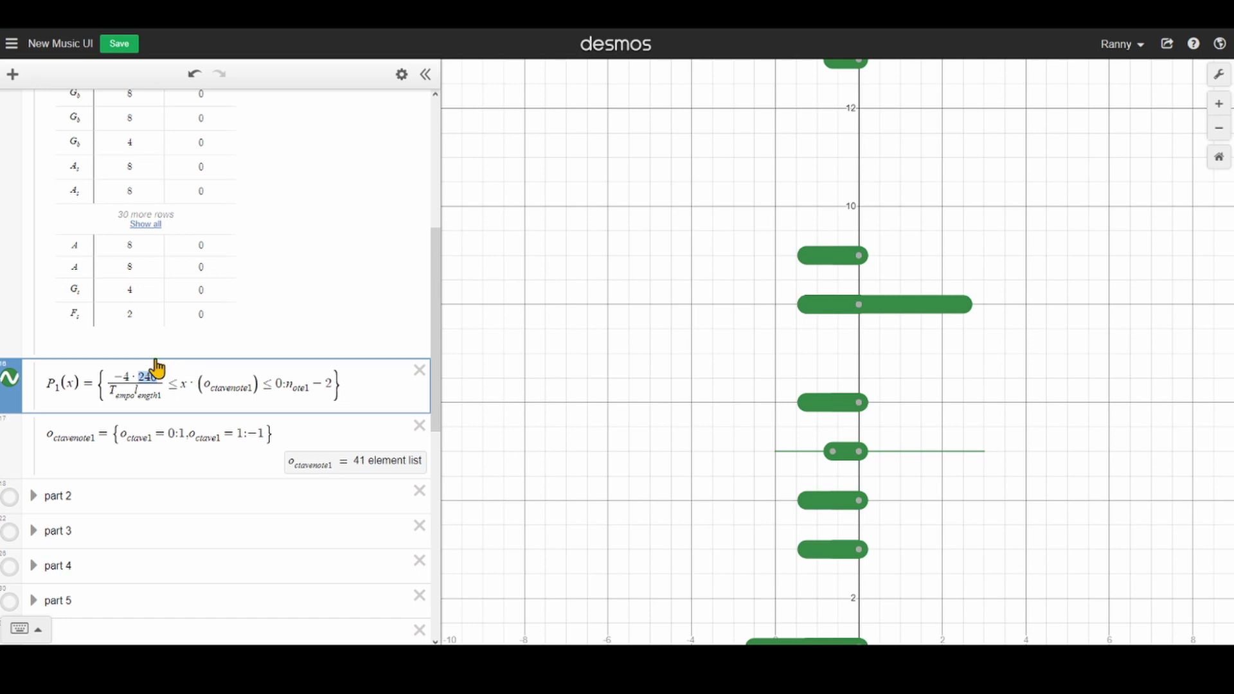
scroll(157, 368, down, 2)
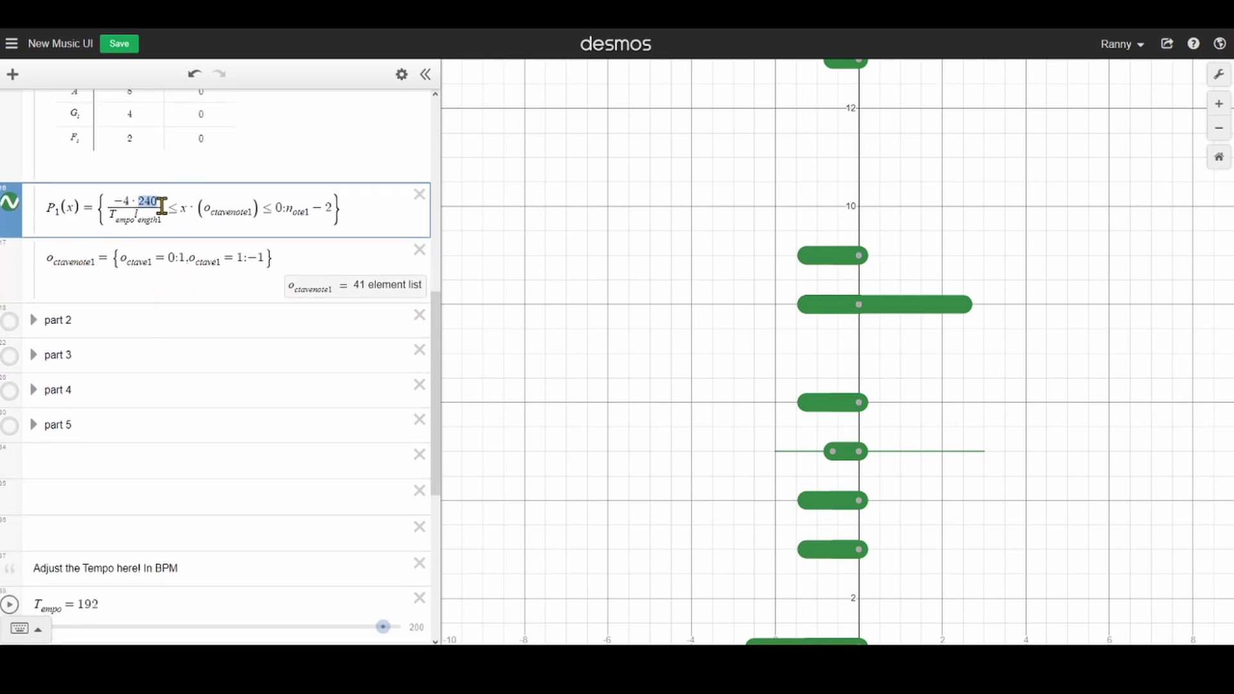
click(146, 217)
drag(147, 217, 110, 217)
scroll(145, 334, up, 3)
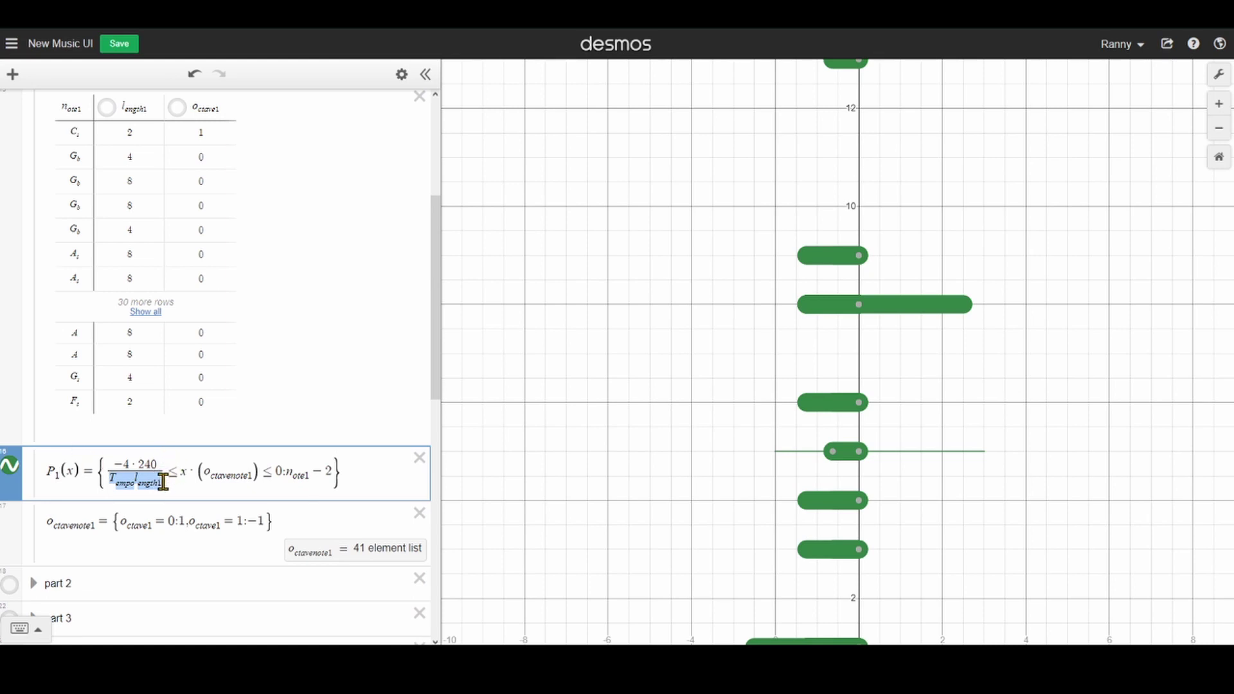
drag(159, 479, 103, 479)
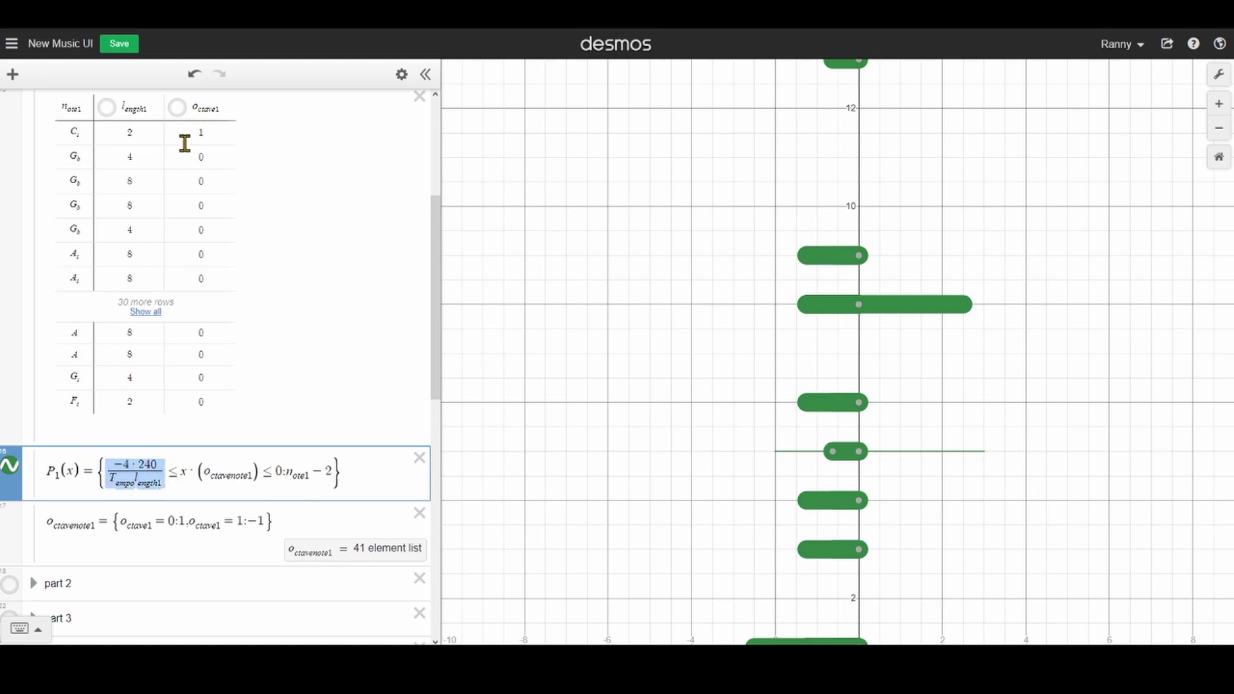
click(129, 131)
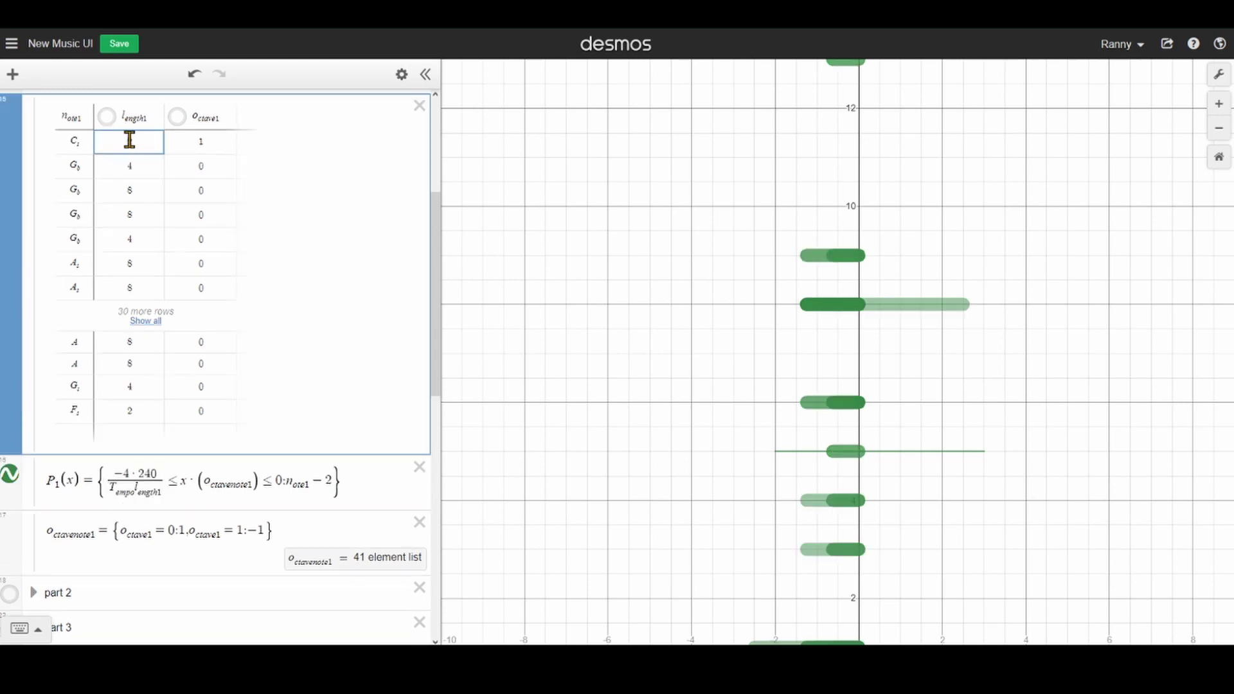
drag(135, 492, 112, 493)
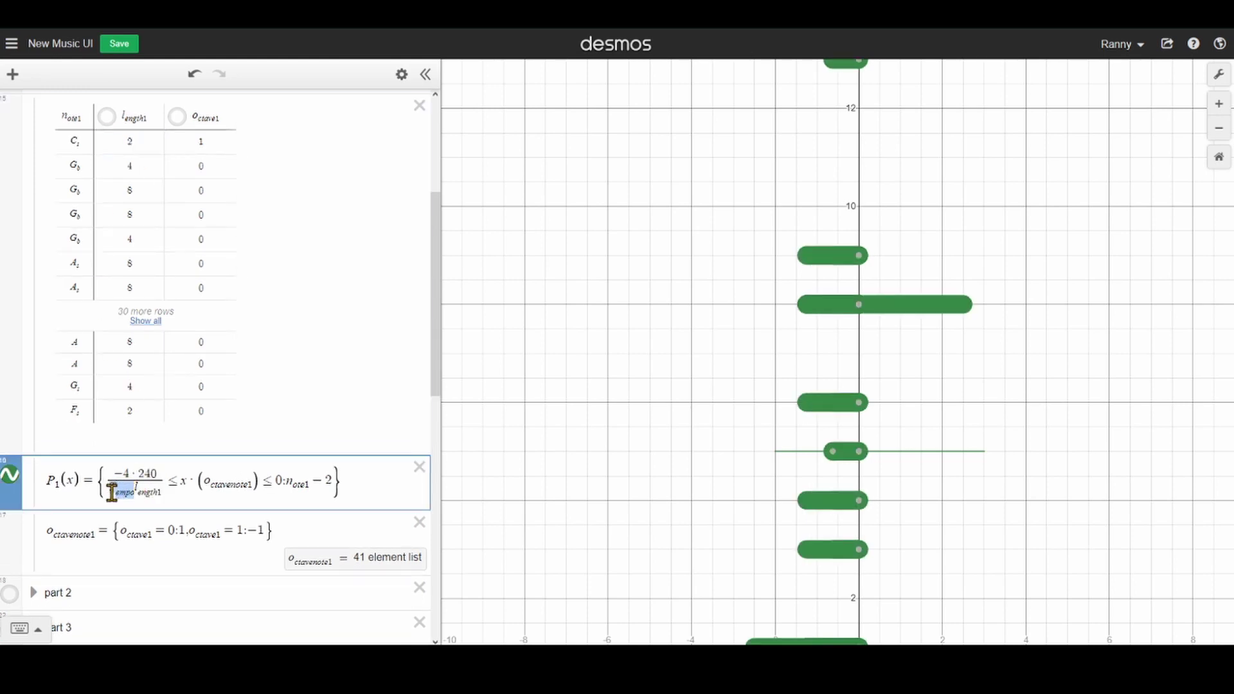
click(148, 214)
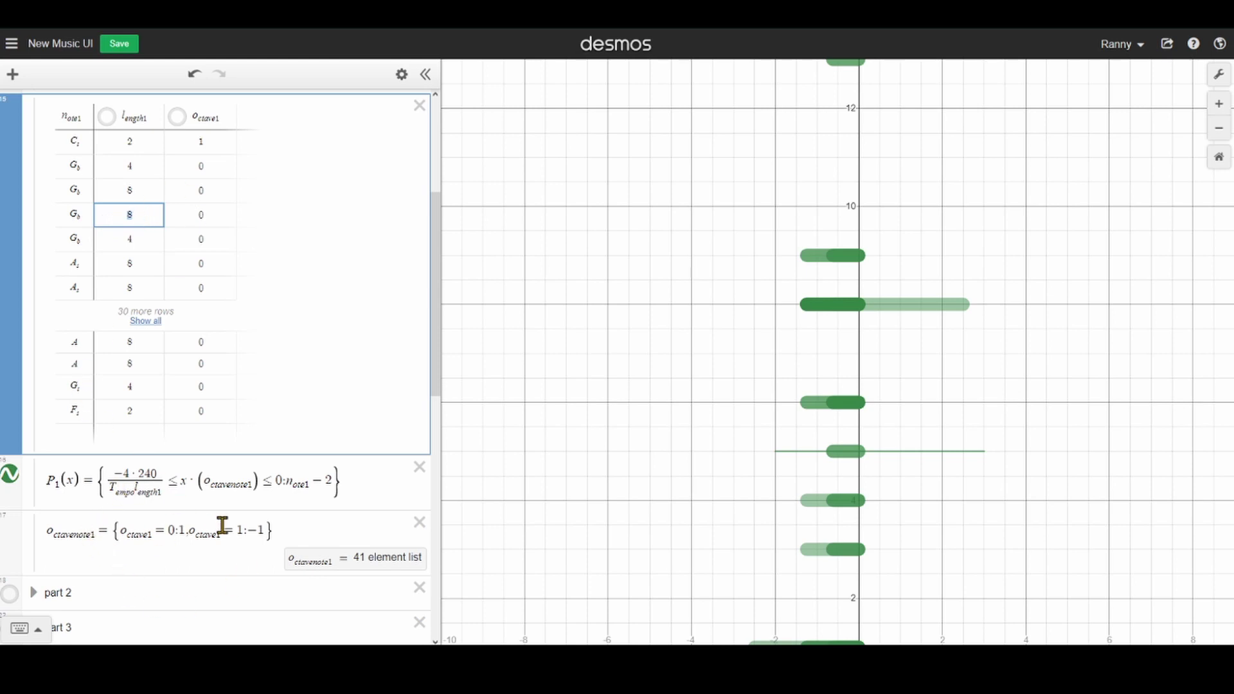
drag(166, 475, 133, 483)
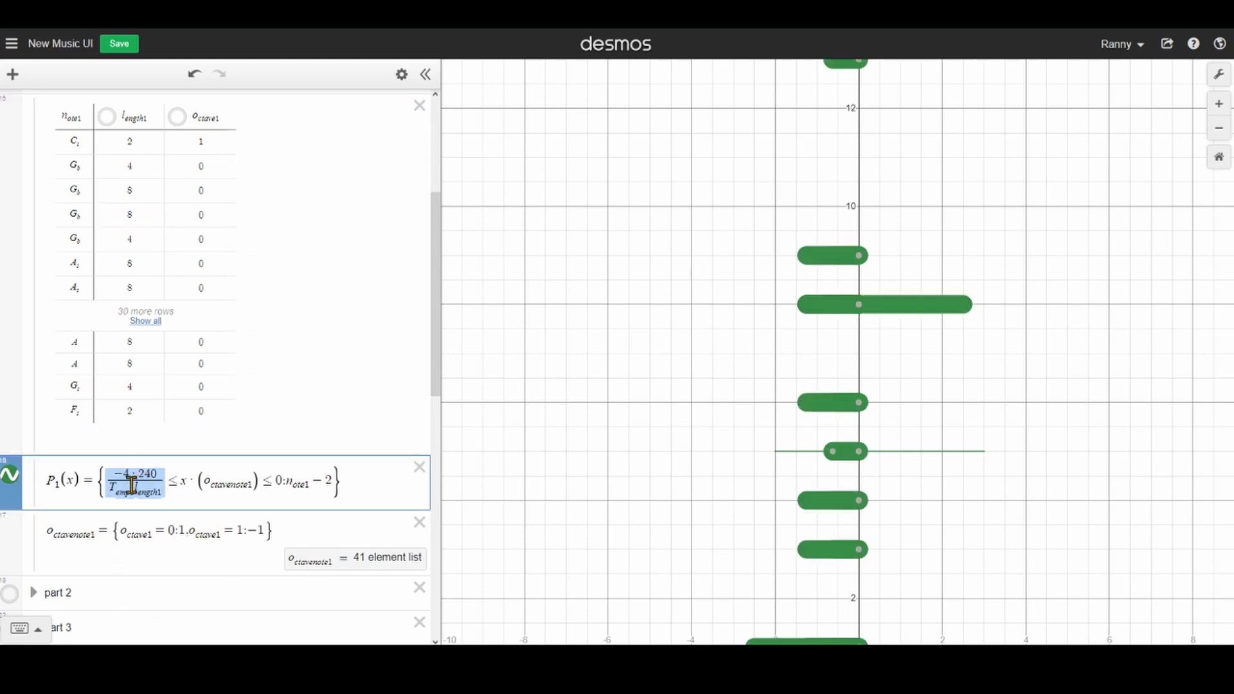
scroll(130, 489, down, 1)
drag(133, 400, 187, 380)
scroll(201, 361, down, 4)
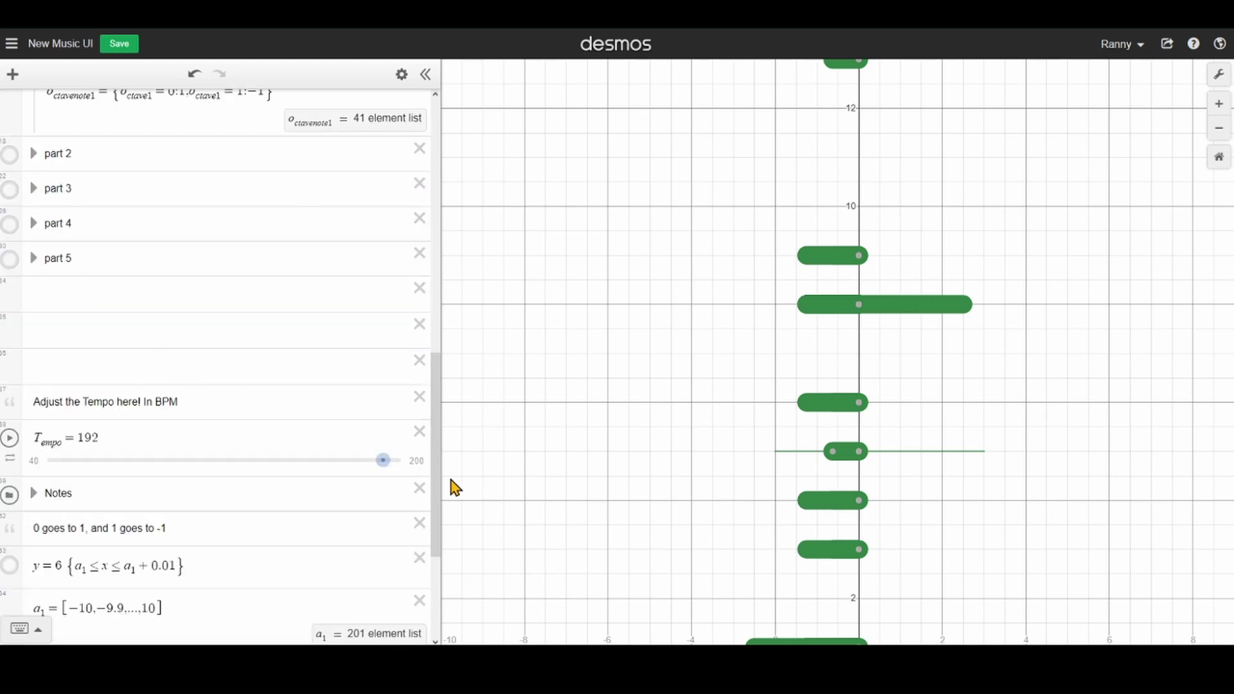
scroll(254, 412, up, 5)
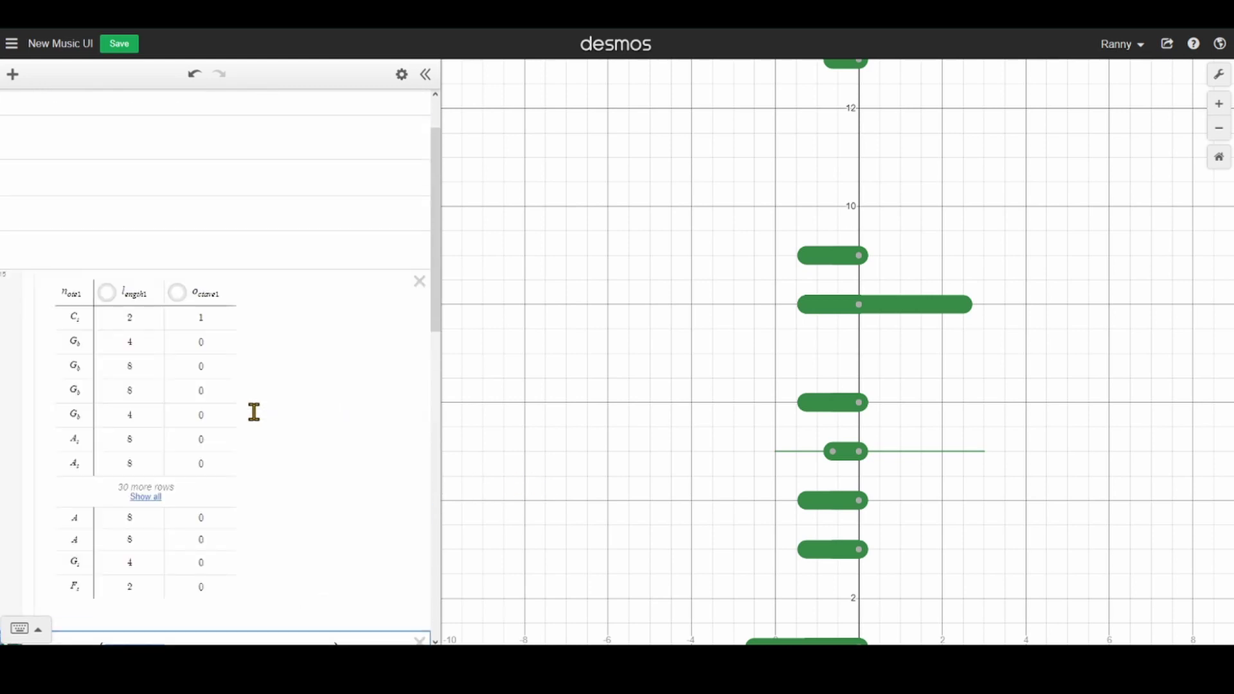
scroll(254, 412, down, 3)
scroll(253, 413, up, 3)
scroll(253, 414, down, 2)
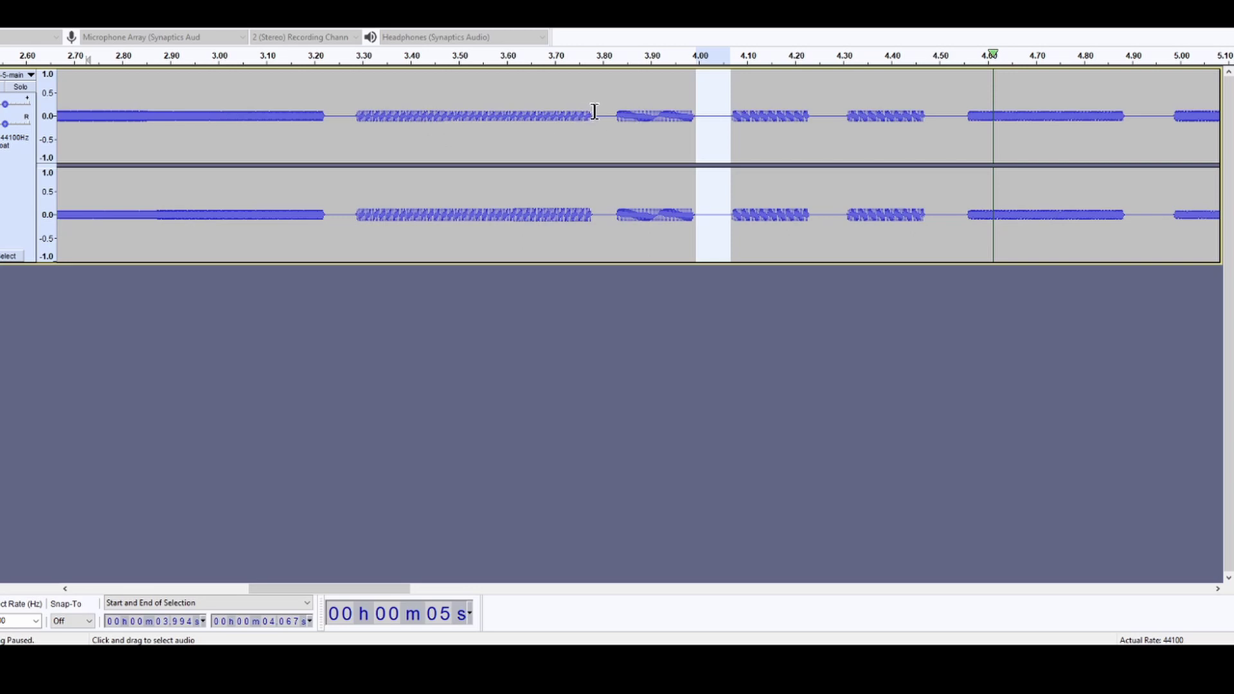
Select spans 3.782–3.831 s and 3.991–4.065 s, then the 4.477–4.564 s silent gap.
drag(594, 114, 617, 101)
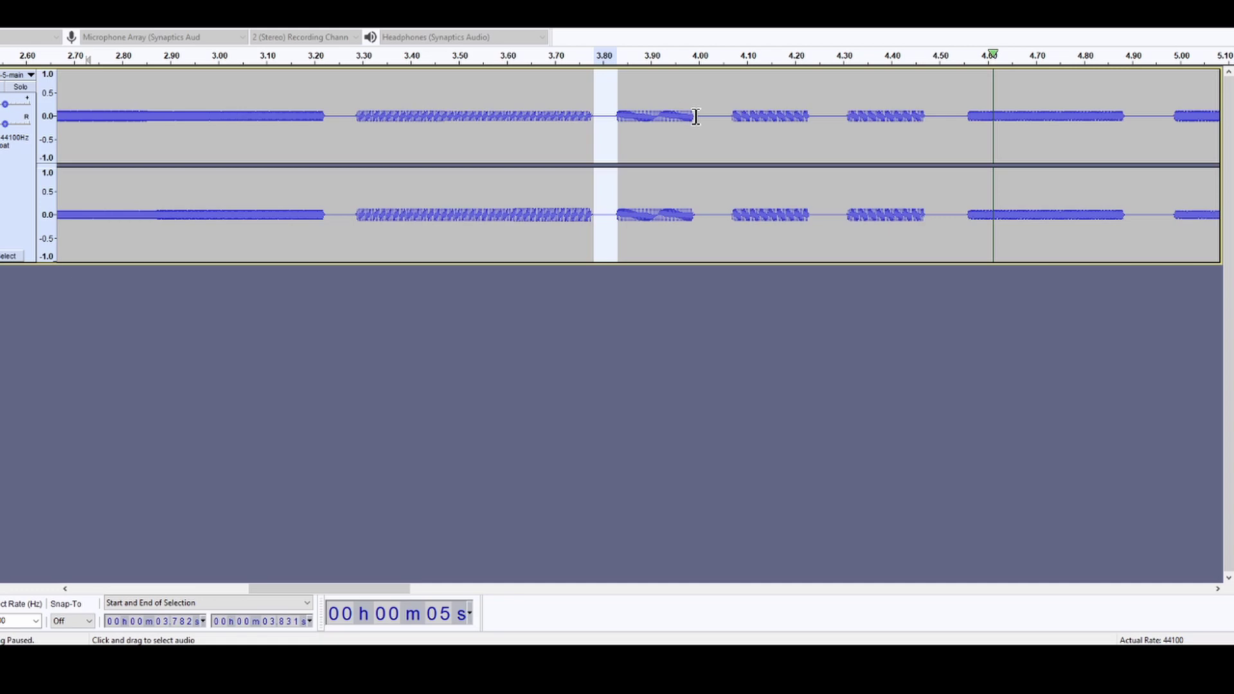
drag(696, 116, 731, 106)
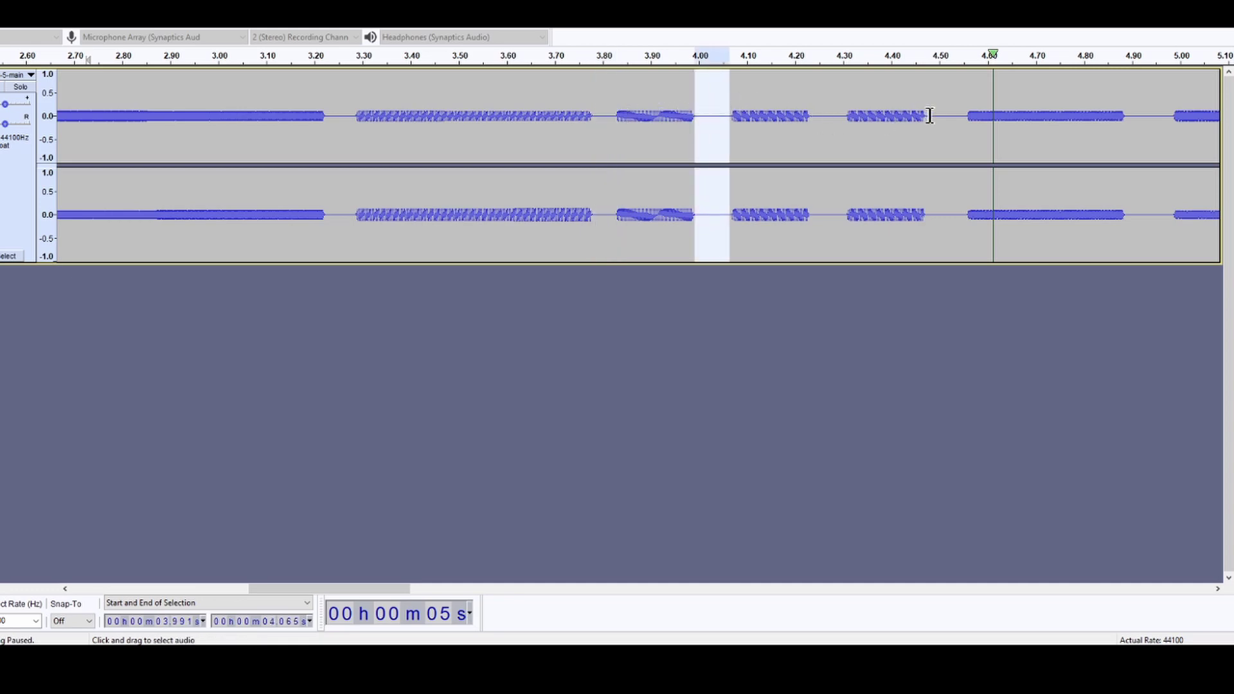
drag(928, 115, 970, 108)
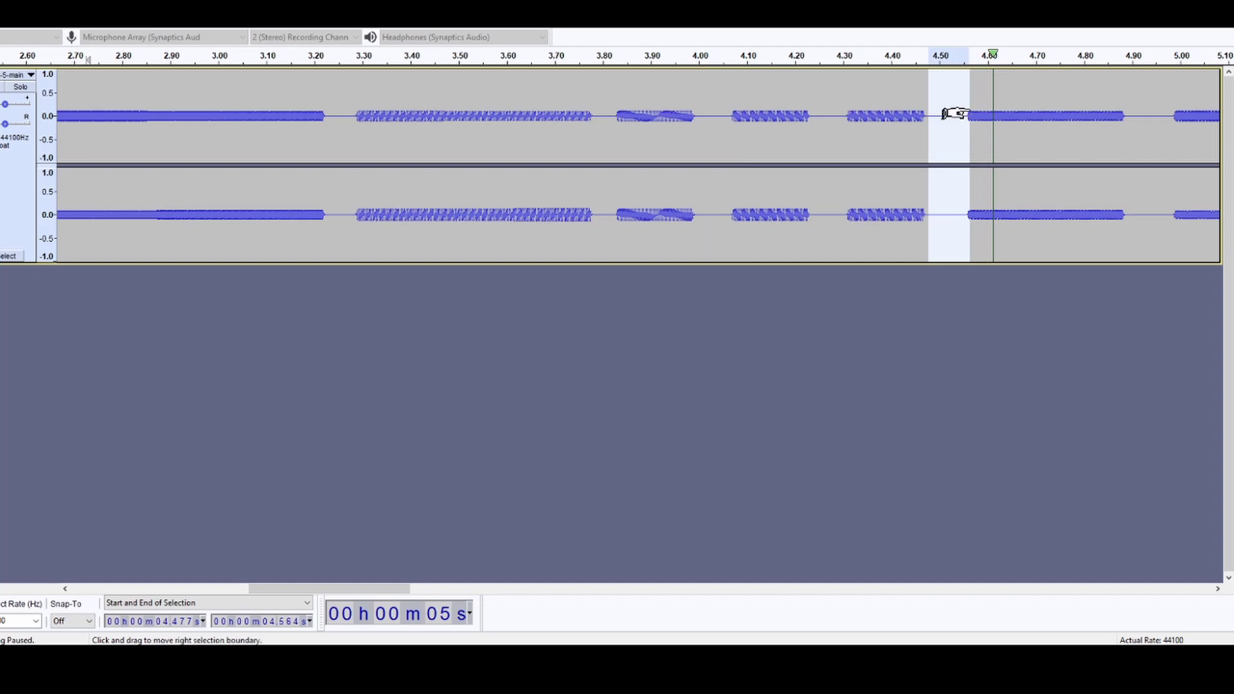